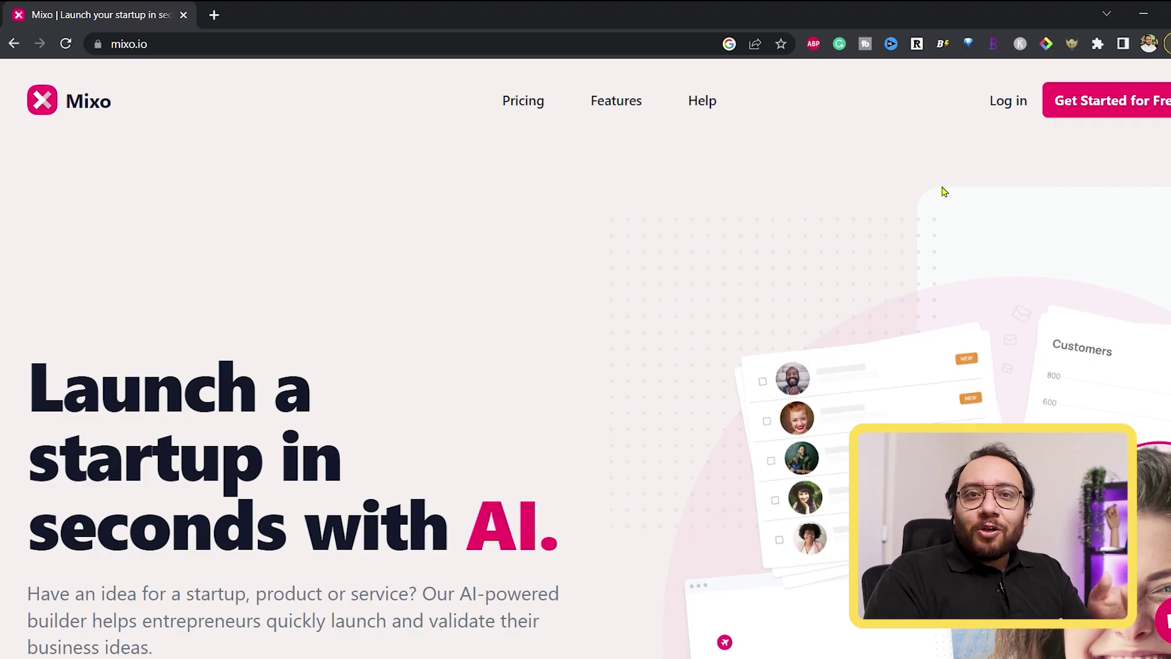
scroll(678, 332, "down", 1)
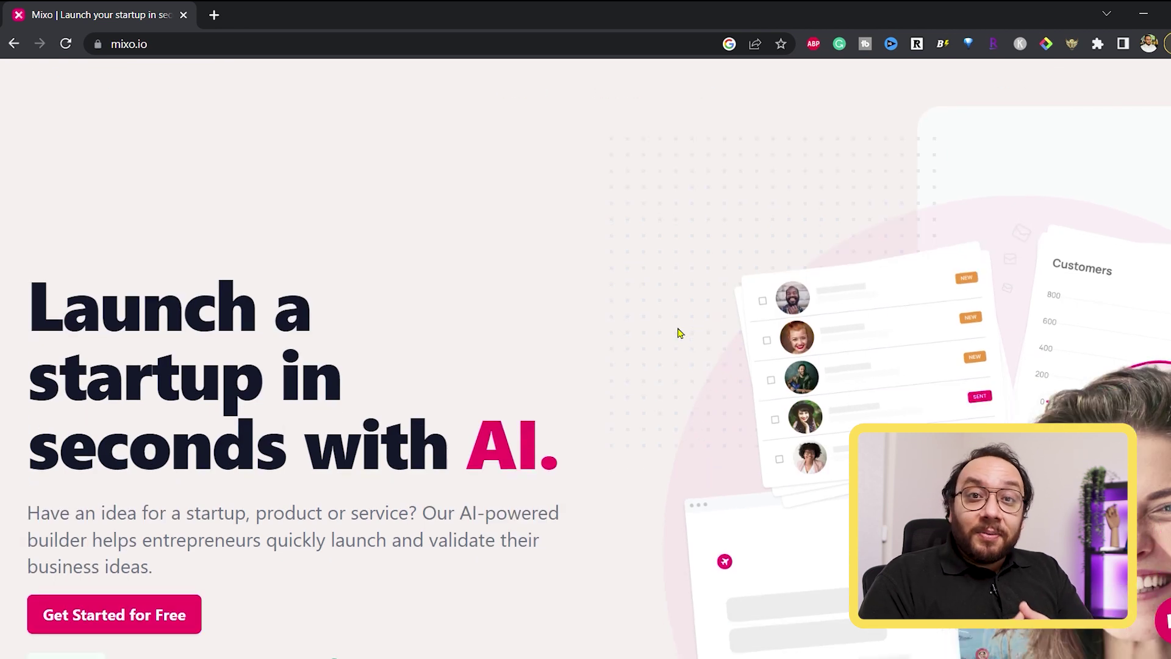
scroll(678, 334, "down", 3)
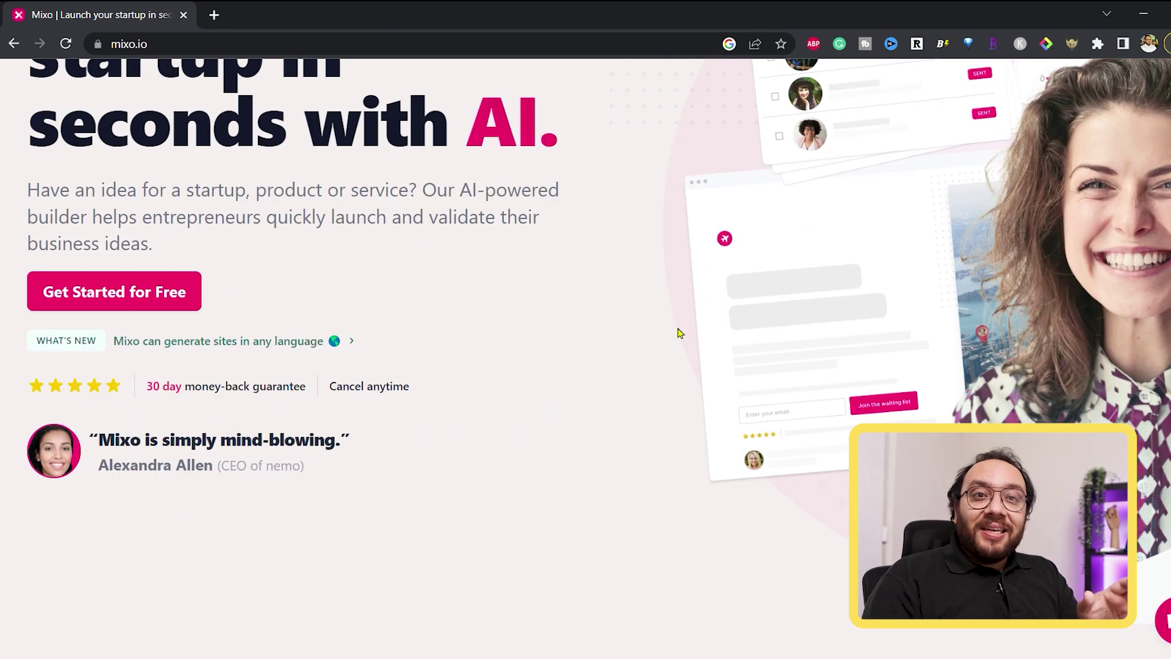
scroll(678, 333, "down", 1)
scroll(678, 333, "down", 2)
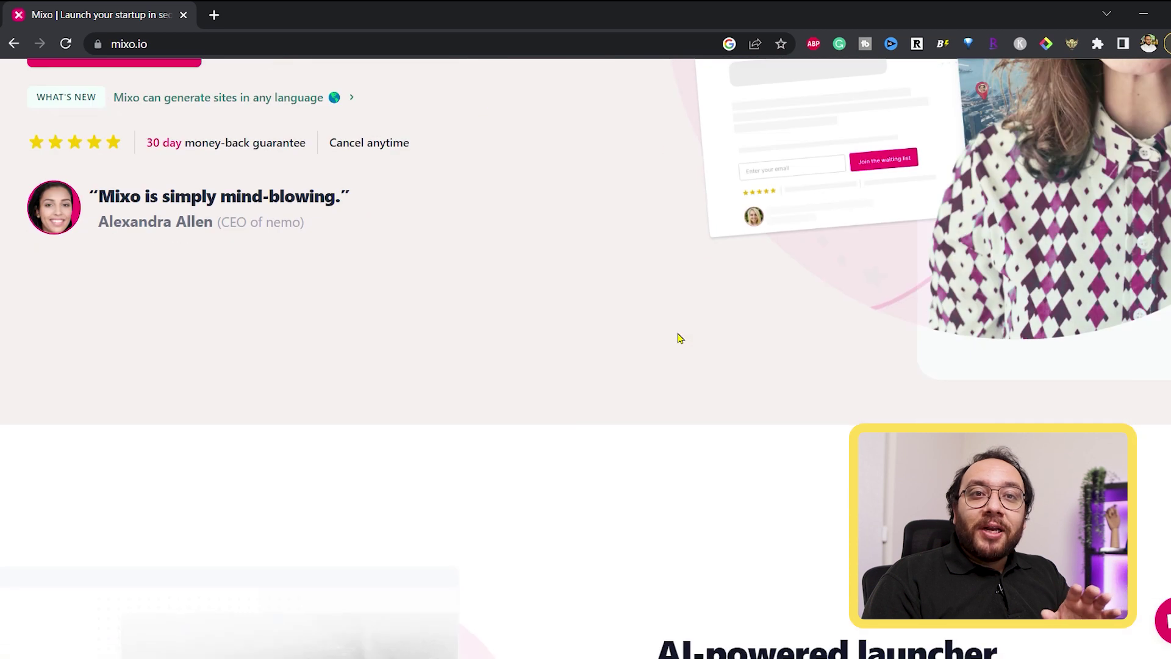
scroll(678, 336, "down", 2)
scroll(679, 338, "down", 2)
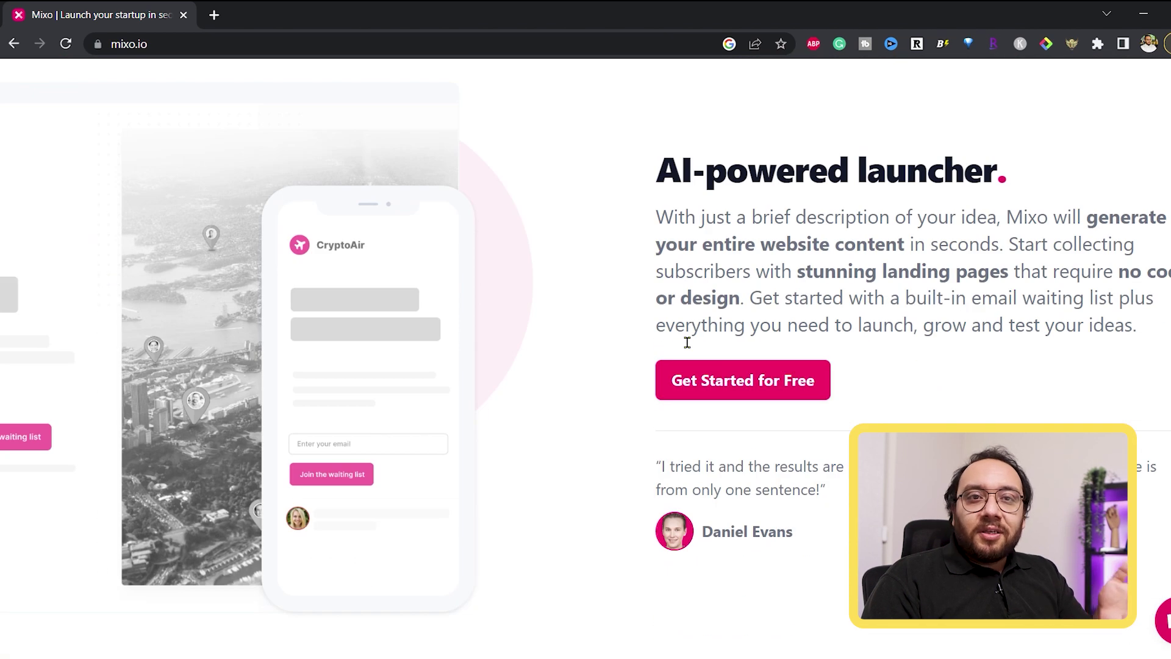
scroll(687, 342, "down", 1)
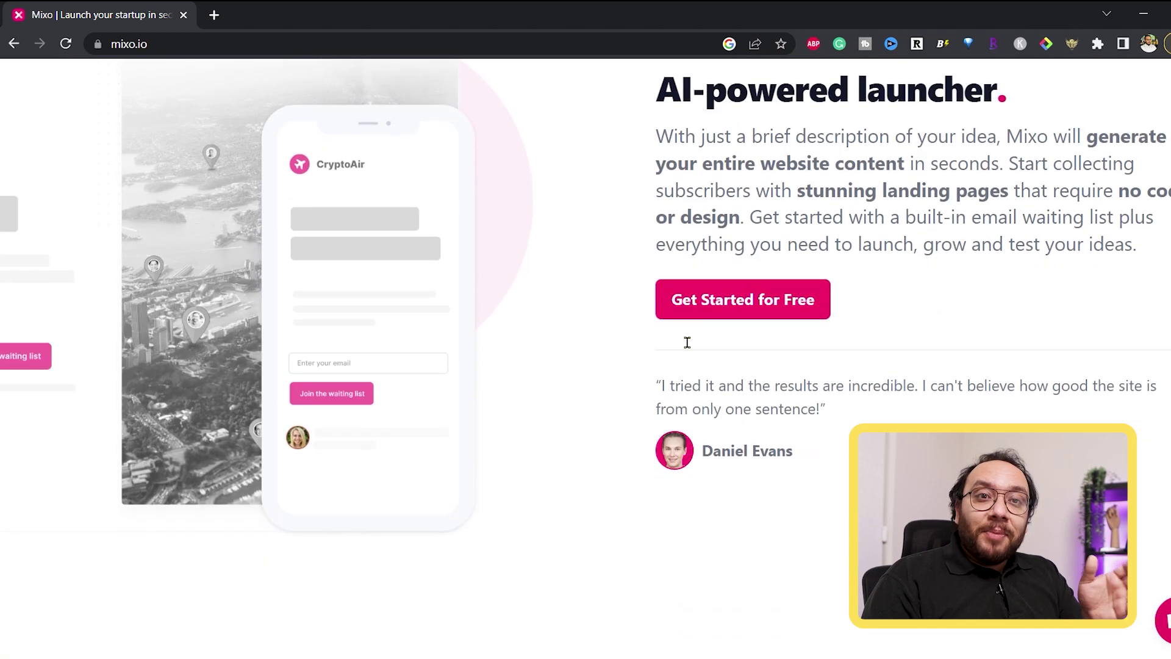
scroll(678, 341, "down", 2)
scroll(679, 342, "down", 2)
scroll(678, 343, "down", 2)
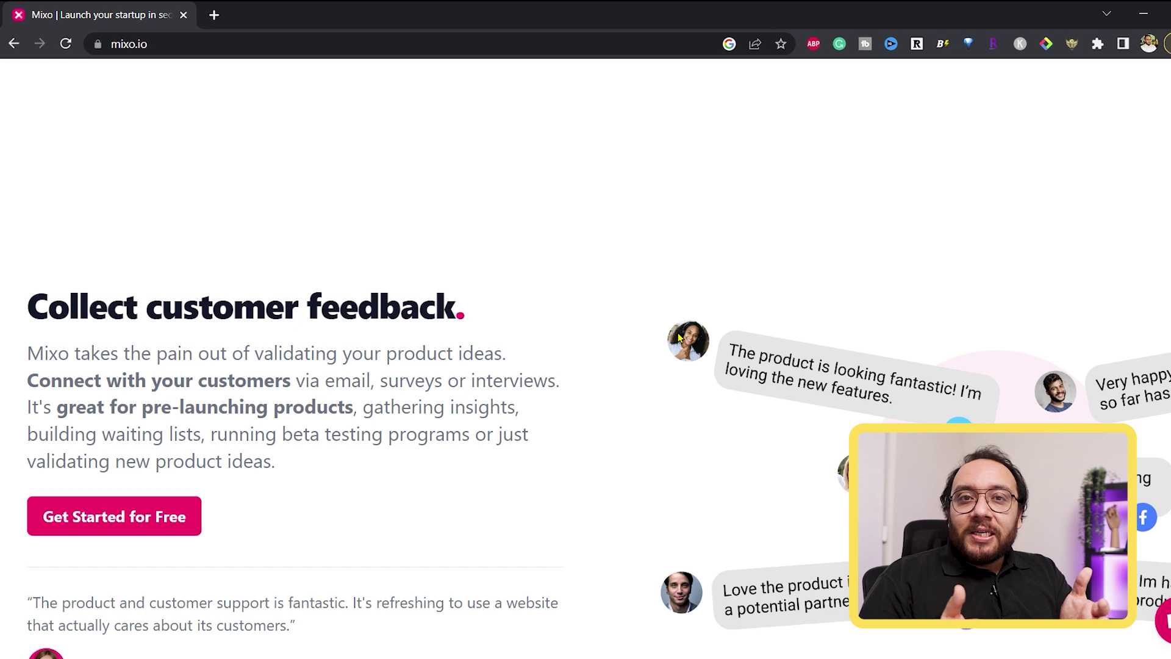
scroll(667, 368, "down", 2)
scroll(661, 380, "down", 5)
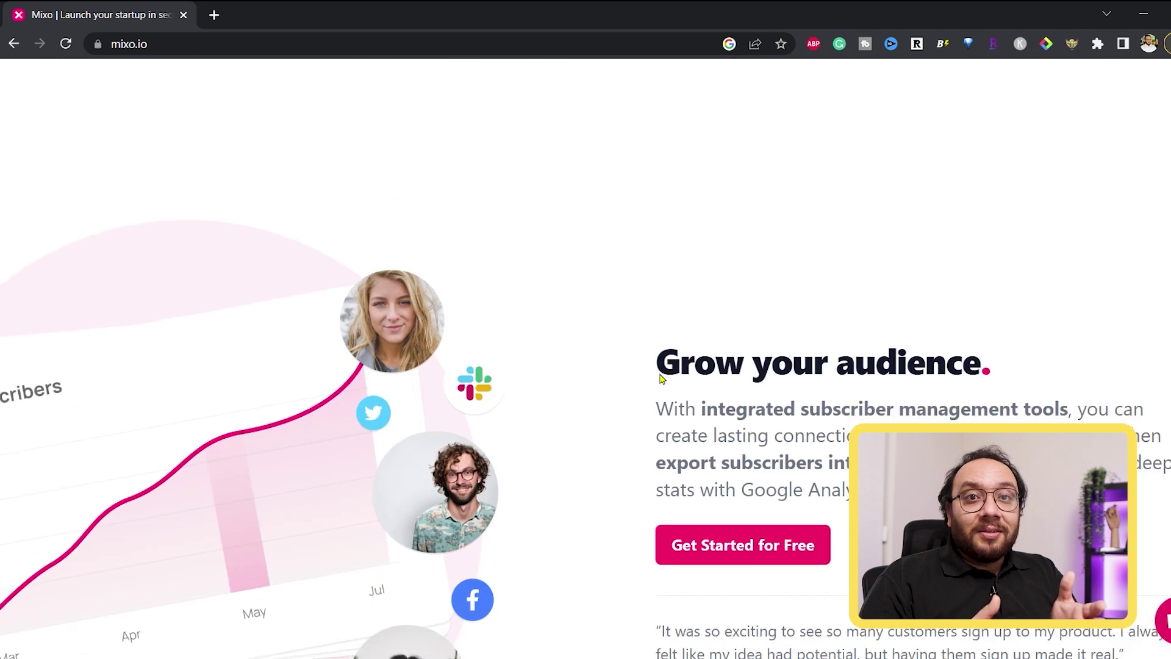
scroll(661, 379, "down", 2)
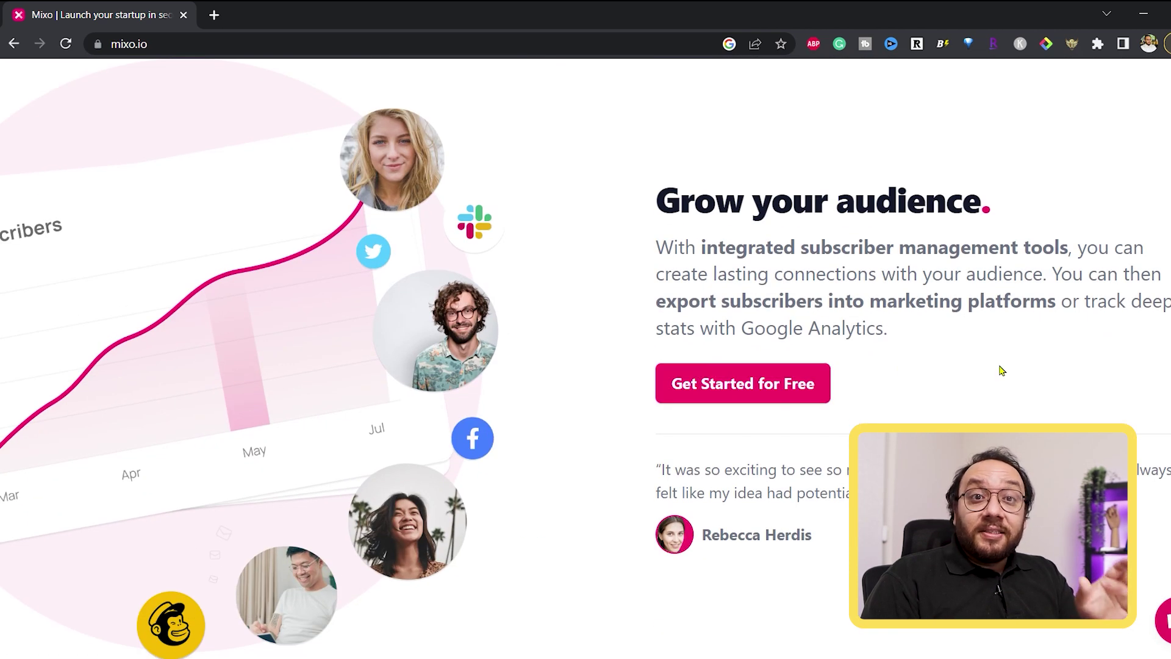
scroll(539, 361, "down", 1)
scroll(538, 361, "down", 6)
scroll(374, 343, "down", 2)
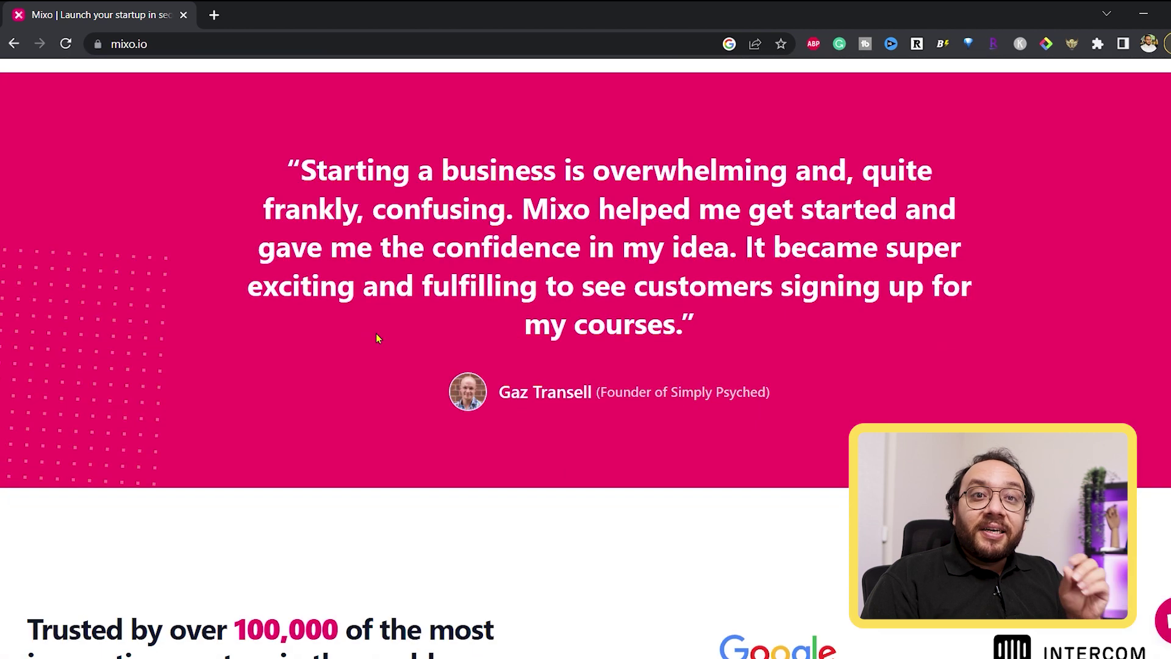
scroll(385, 332, "down", 3)
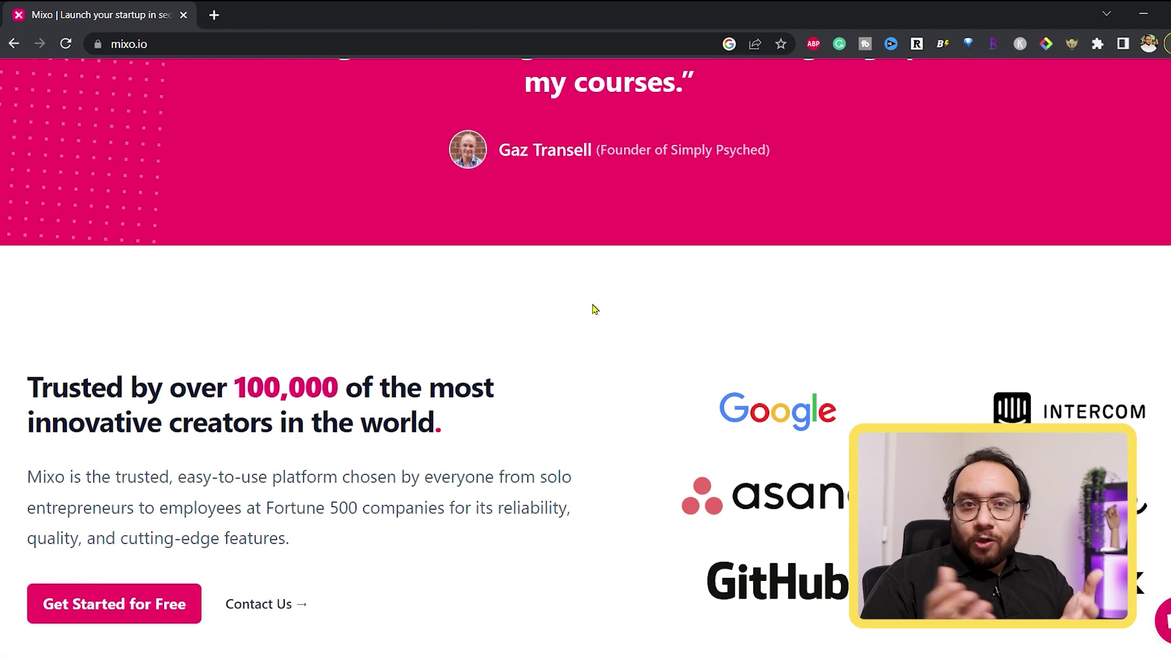
scroll(602, 308, "down", 2)
scroll(601, 310, "down", 3)
scroll(601, 309, "down", 2)
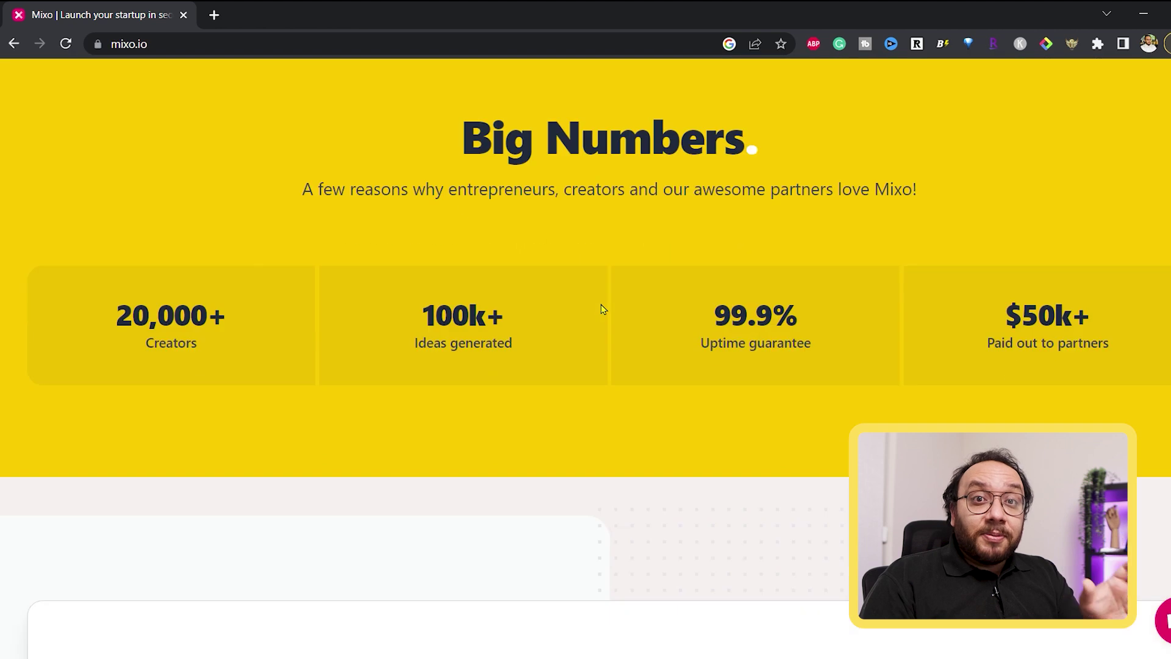
Step: Start a free Mixo site, load the example startup idea, then delete it to enter your own
left_click_drag(420, 315, 523, 311)
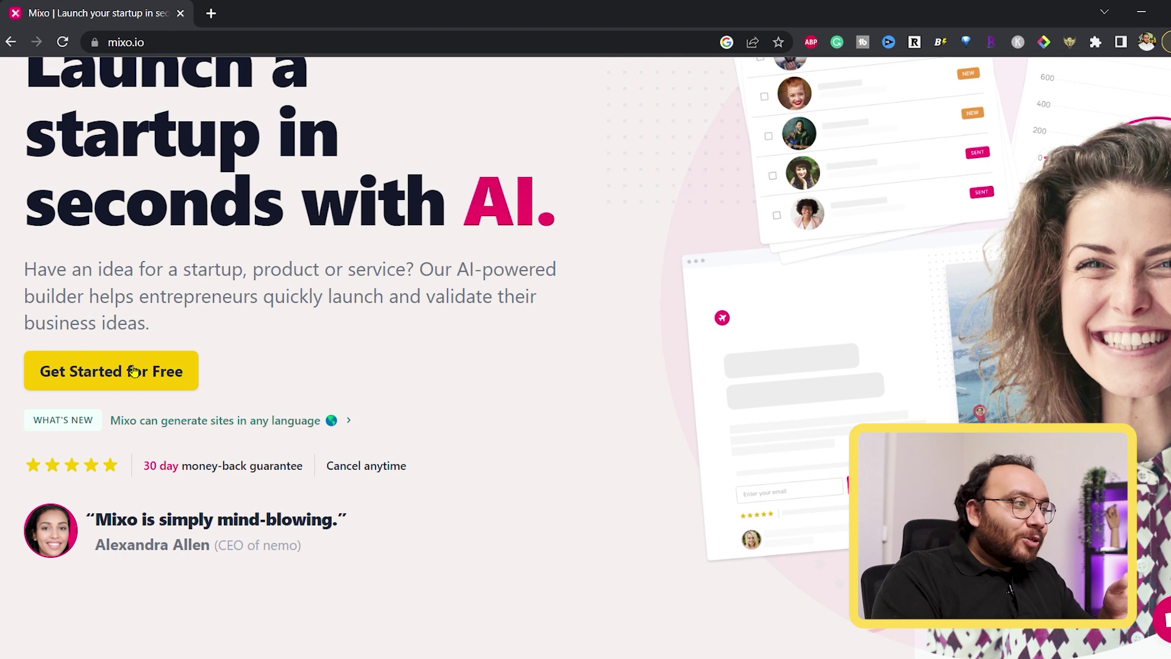
left_click(132, 370)
scroll(207, 326, "down", 1)
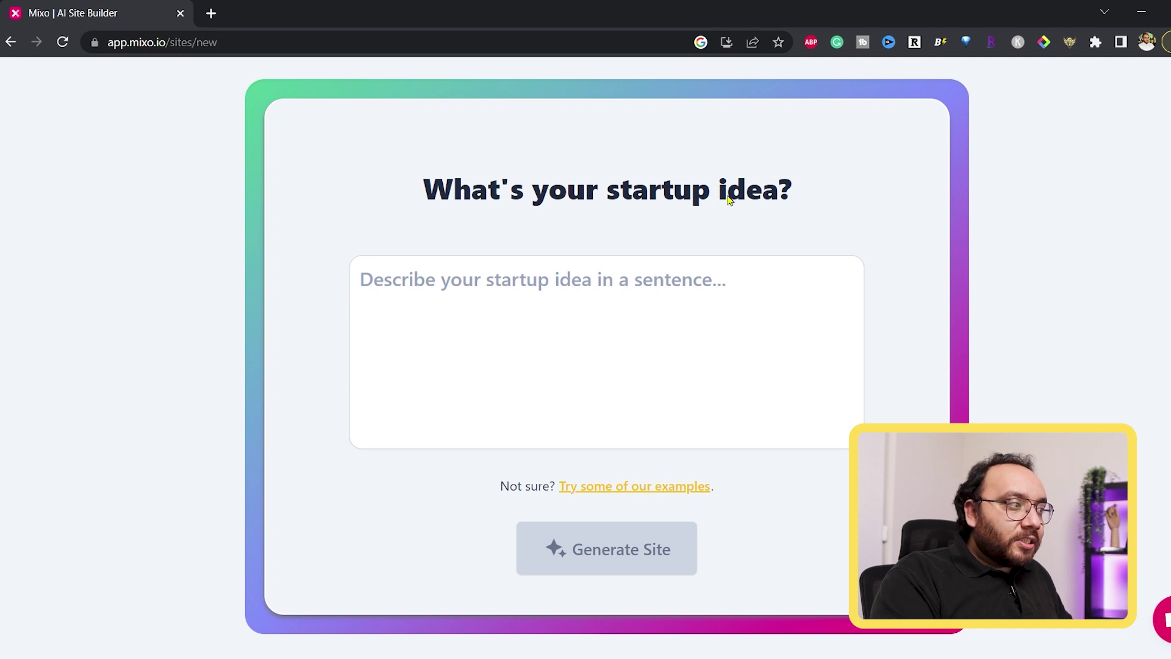
left_click(626, 494)
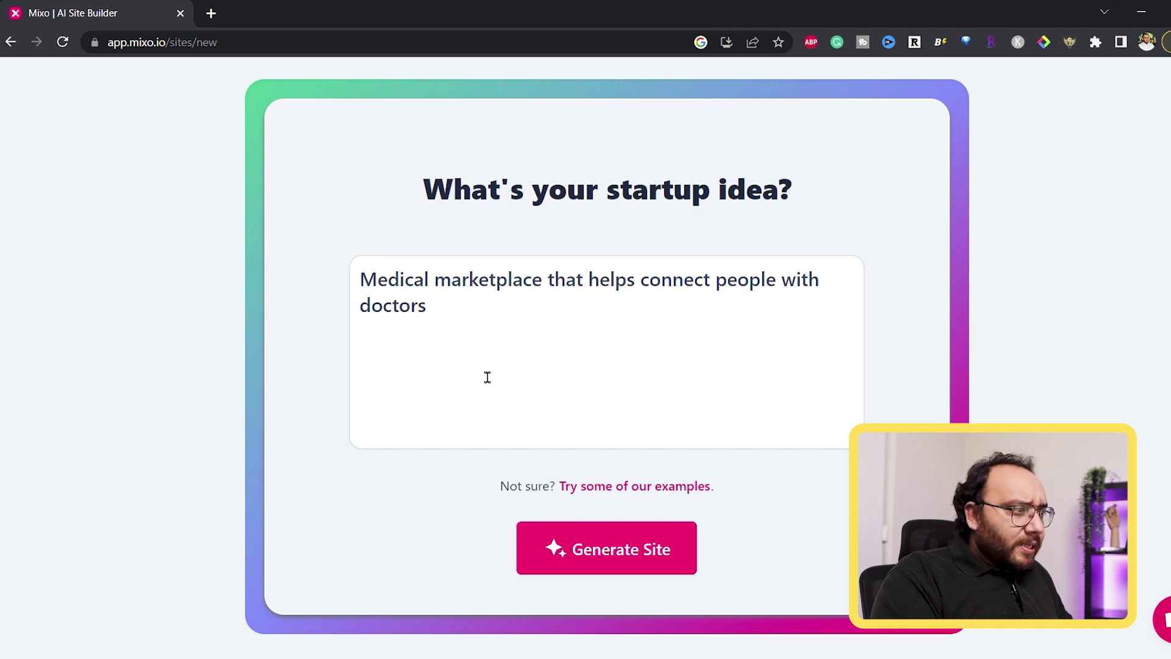
left_click_drag(487, 377, 336, 275)
key("BackSpace")
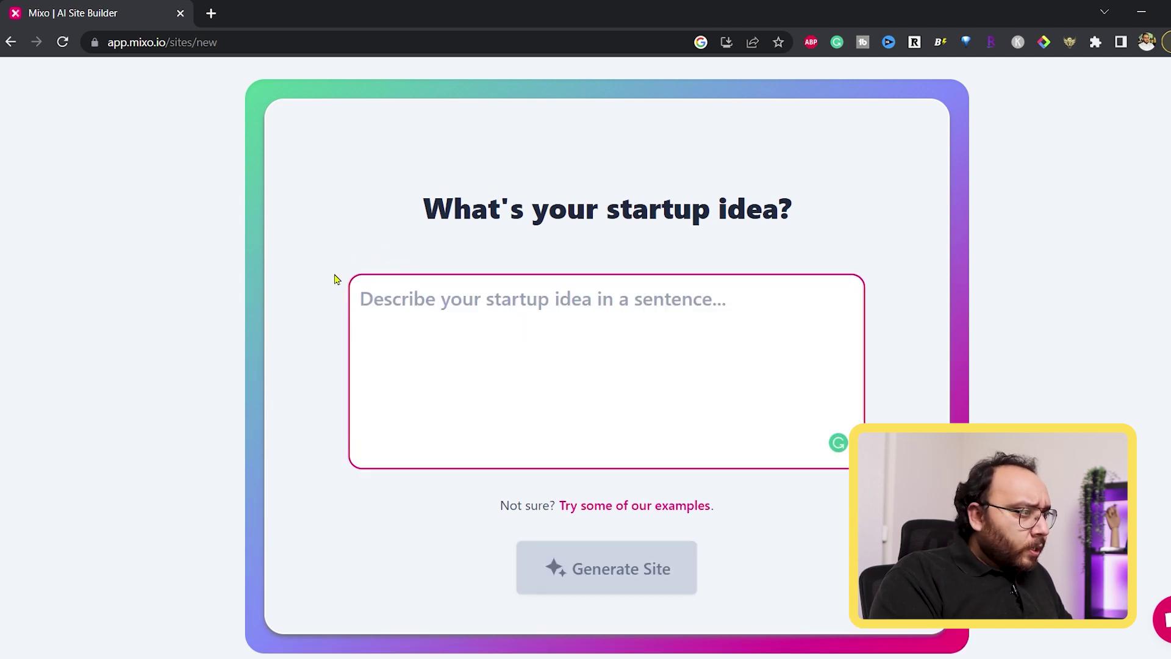
type("AI tool that can help small business to st")
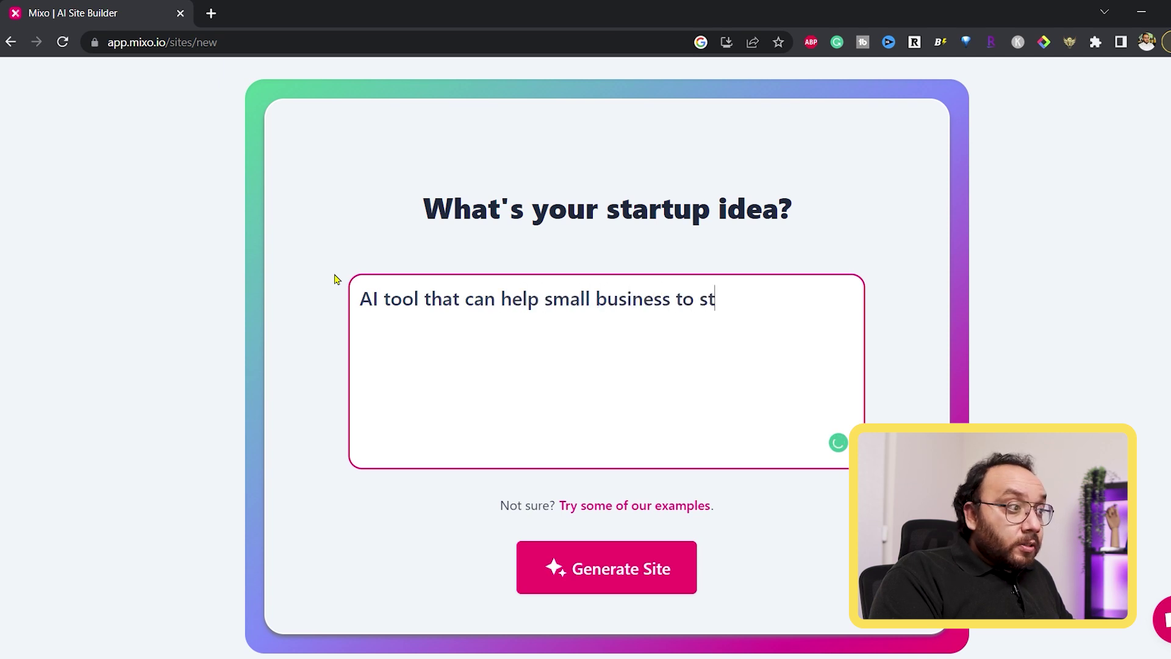
type("keeping and do taxes")
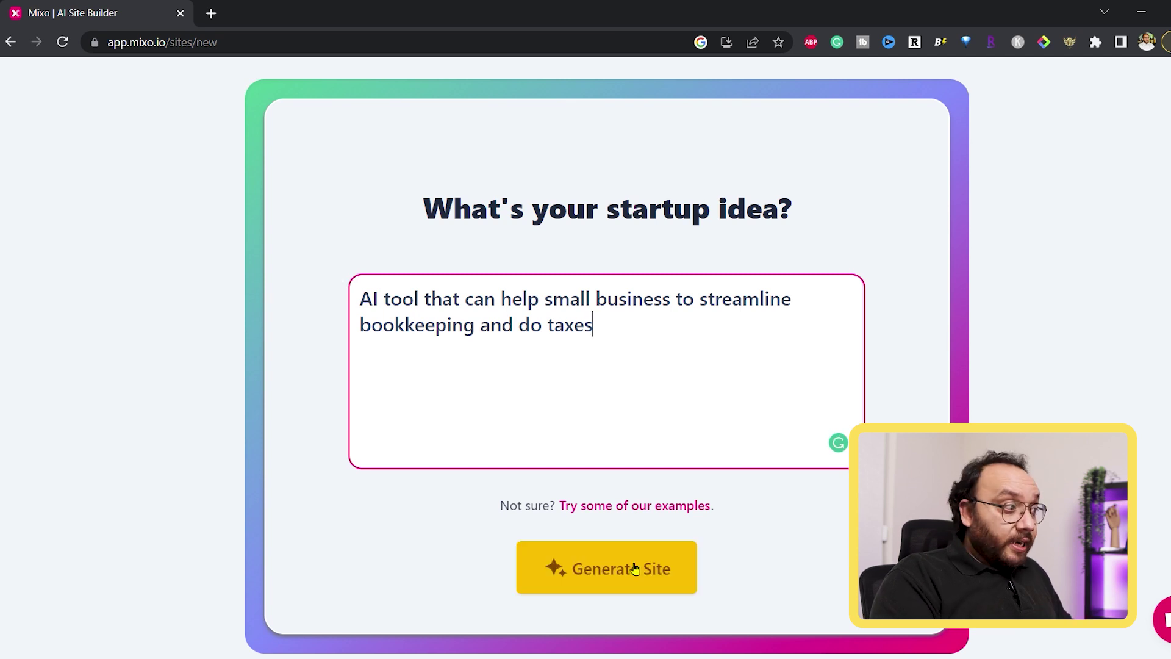
Step: Generate the Acount AI landing page and review its title and customer testimonial quote
left_click(636, 568)
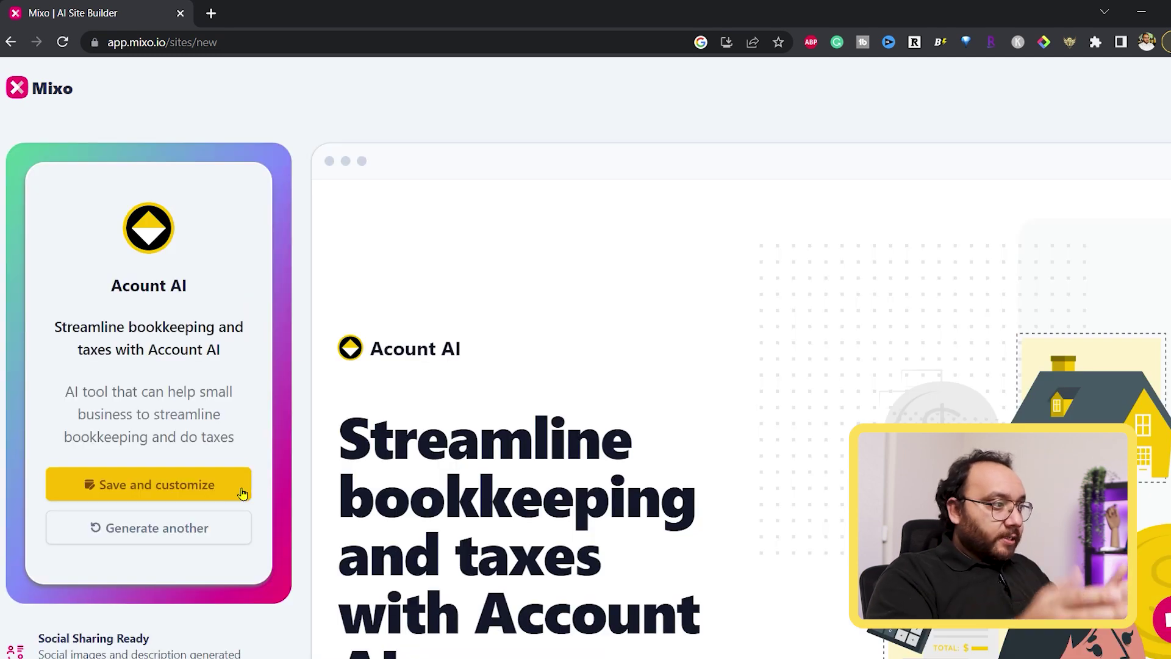
left_click_drag(111, 285, 219, 317)
left_click_drag(156, 351, 228, 357)
scroll(68, 353, "down", 1)
left_click_drag(64, 311, 230, 355)
scroll(789, 385, "down", 1)
scroll(701, 340, "down", 2)
scroll(405, 413, "down", 4)
left_click_drag(799, 348, 1107, 414)
left_click(1107, 415)
scroll(634, 445, "down", 4)
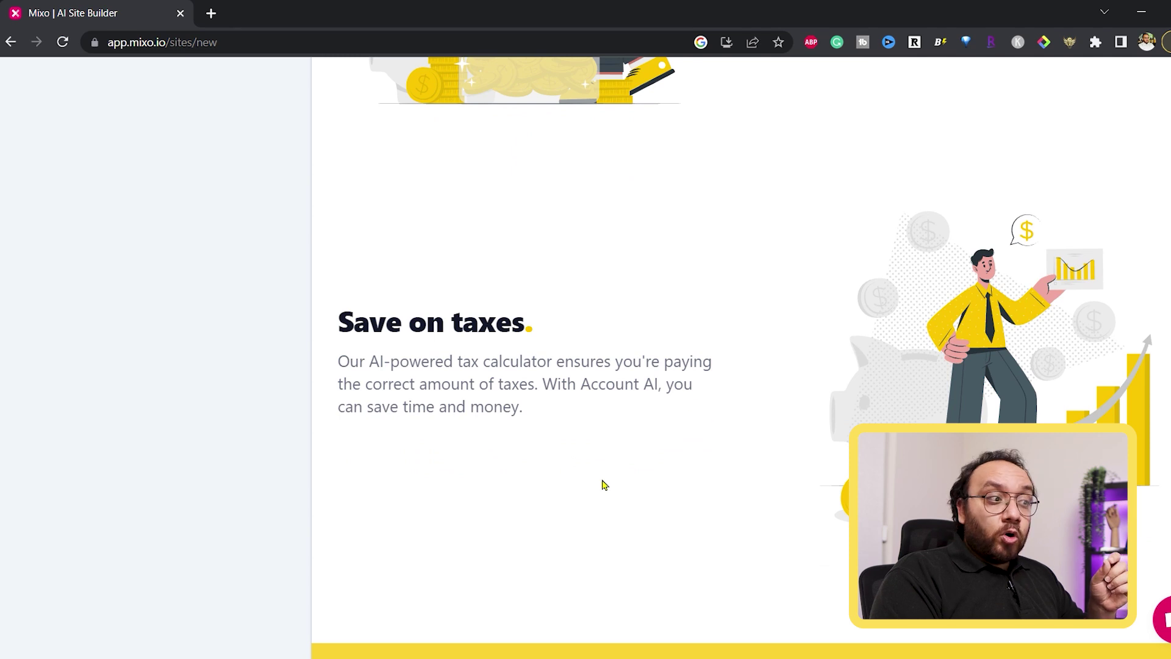
scroll(605, 485, "down", 3)
mouse_move(502, 321)
left_mouse_down()
mouse_move(968, 348)
mouse_move(943, 385)
left_mouse_up()
left_click(780, 452)
scroll(779, 452, "down", 4)
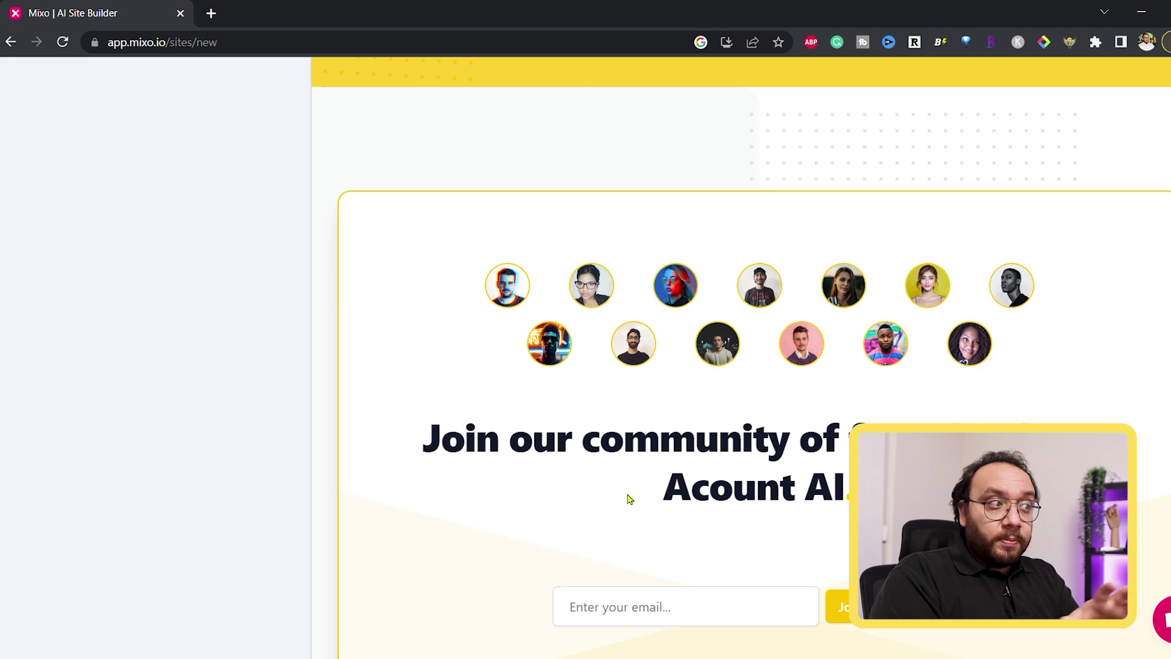
scroll(742, 366, "down", 2)
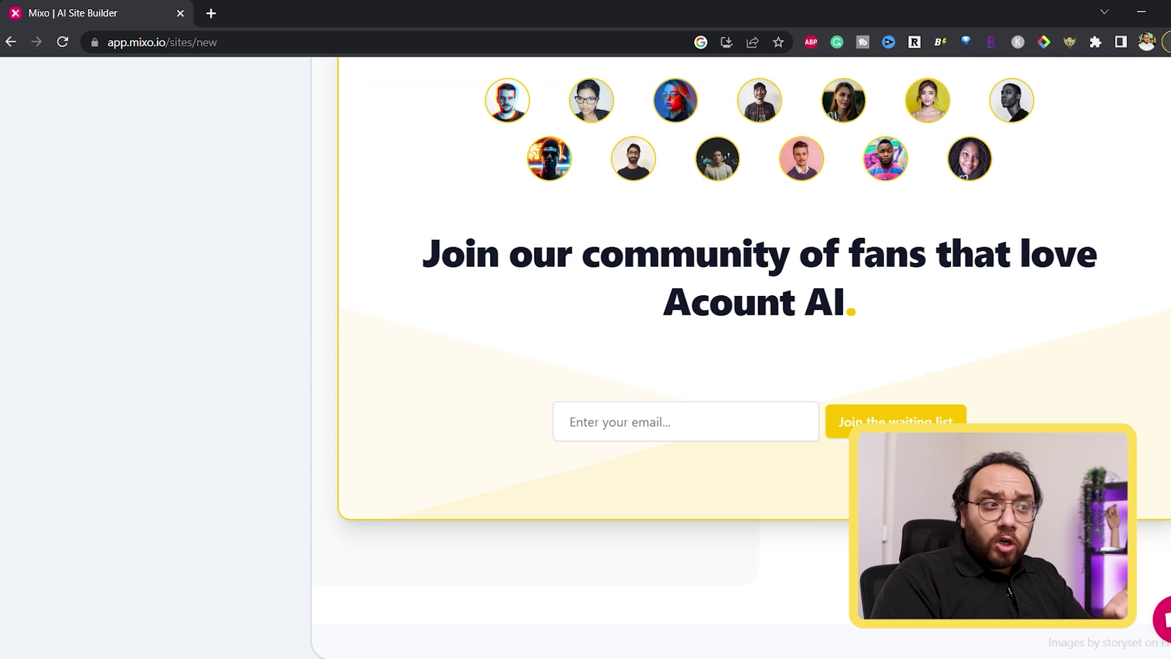
scroll(742, 366, "up", 5)
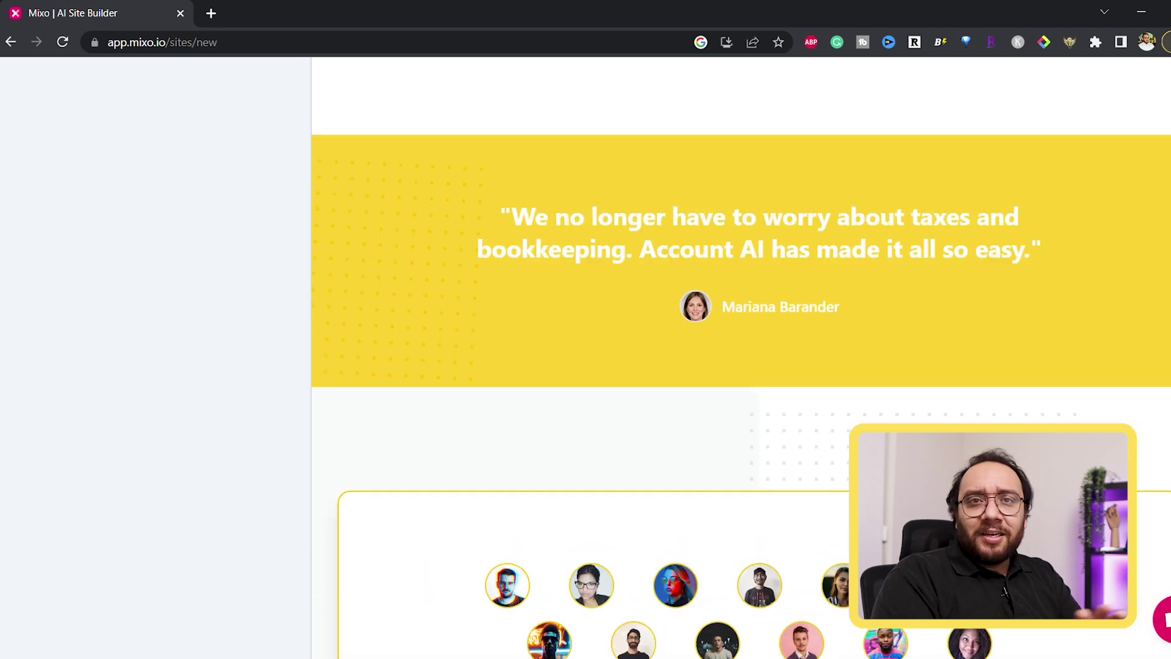
scroll(741, 366, "up", 5)
scroll(742, 366, "up", 5)
scroll(741, 366, "up", 5)
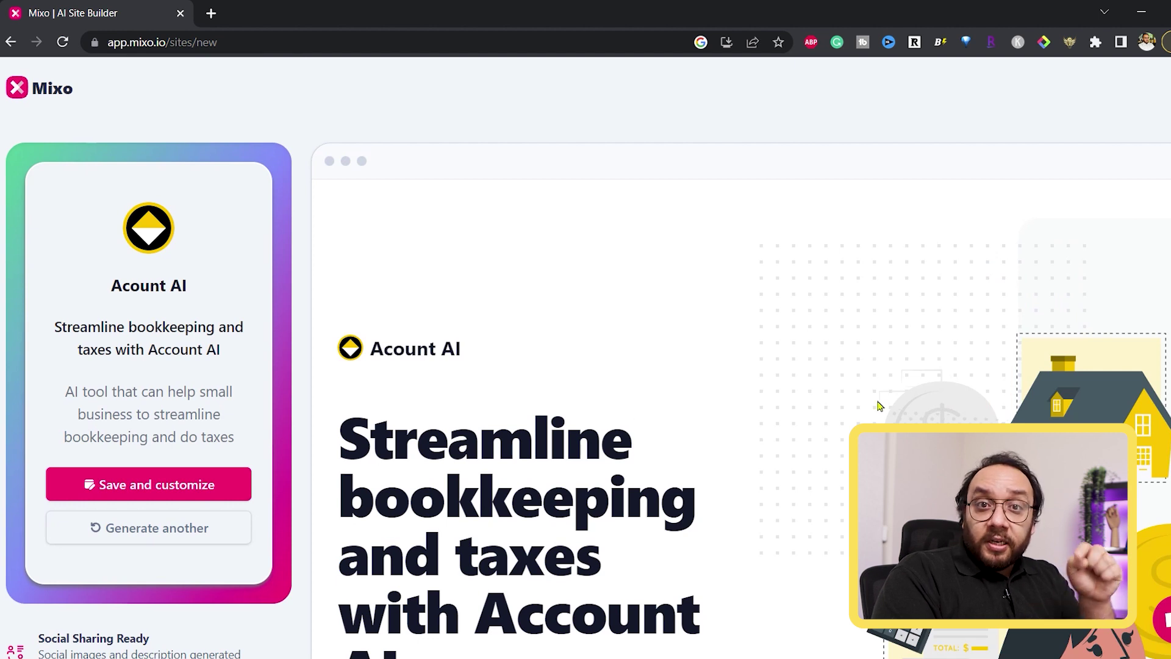
scroll(879, 405, "down", 2)
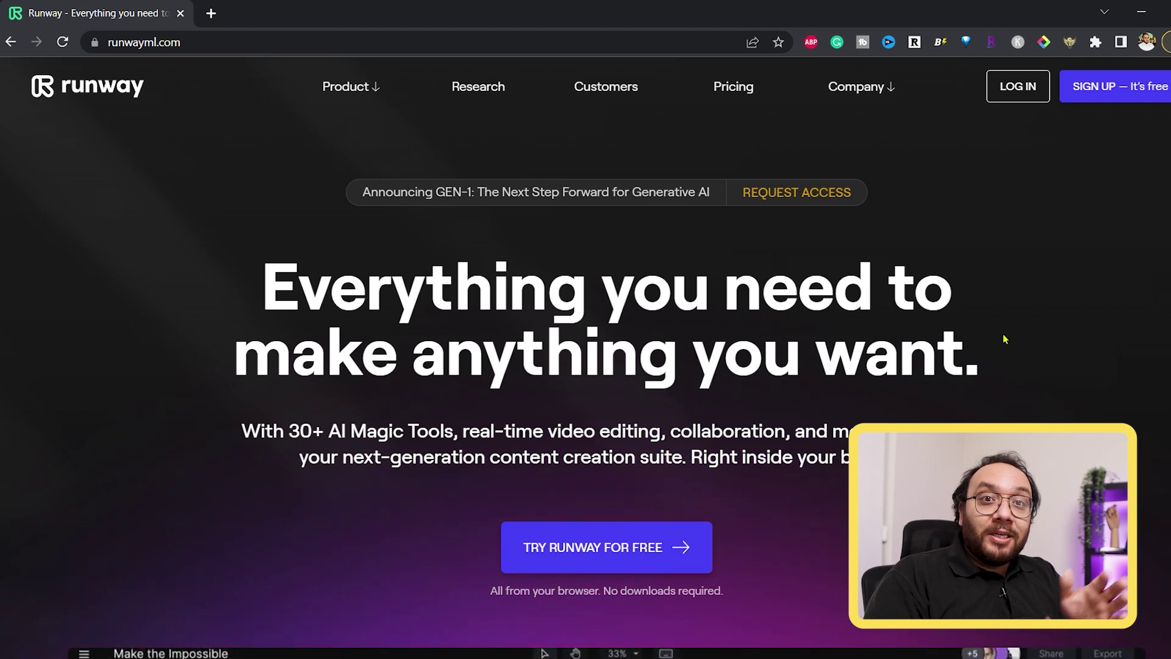
scroll(57, 384, "down", 4)
scroll(57, 383, "down", 1)
scroll(57, 381, "down", 1)
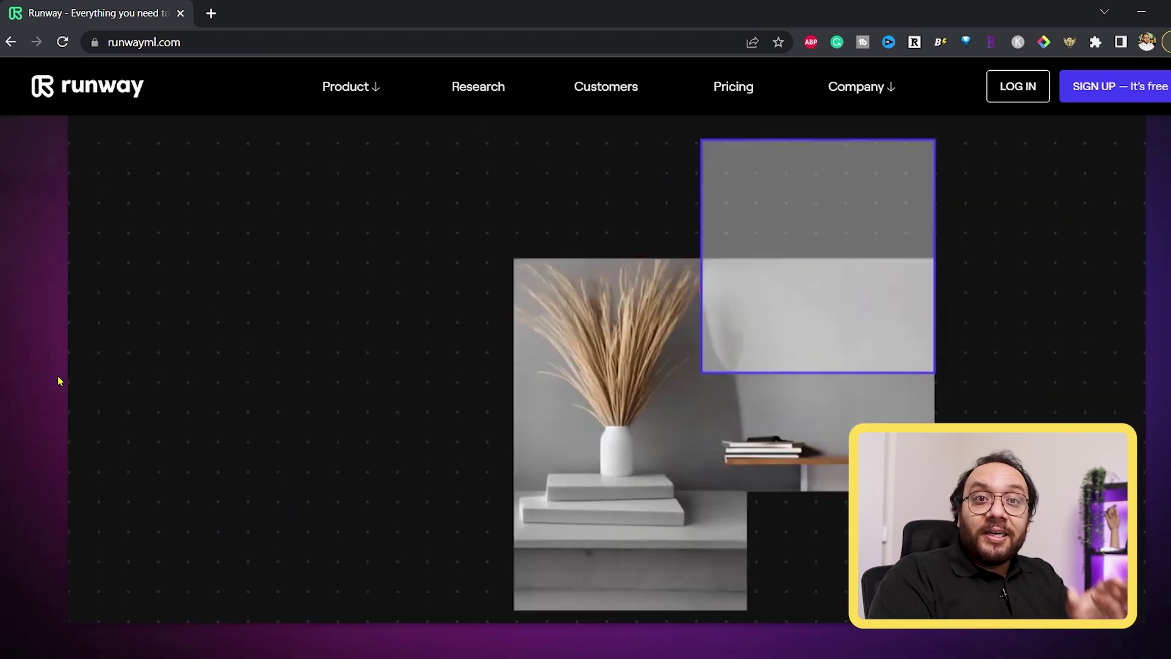
scroll(68, 369, "up", 1)
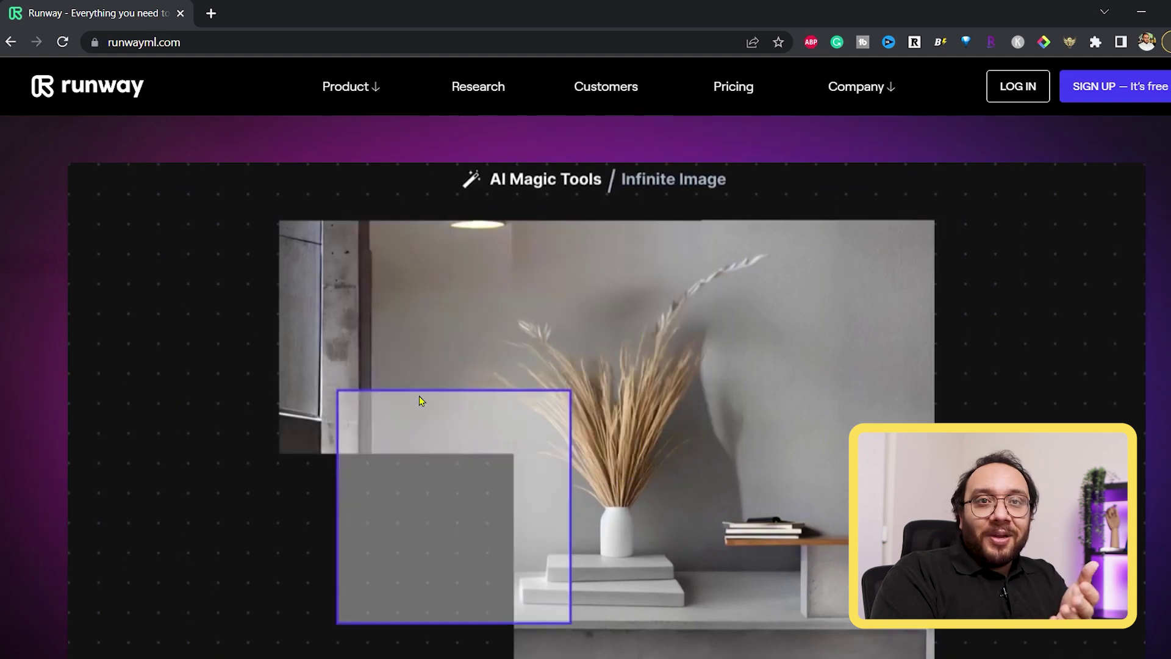
scroll(366, 439, "down", 4)
scroll(296, 488, "down", 2)
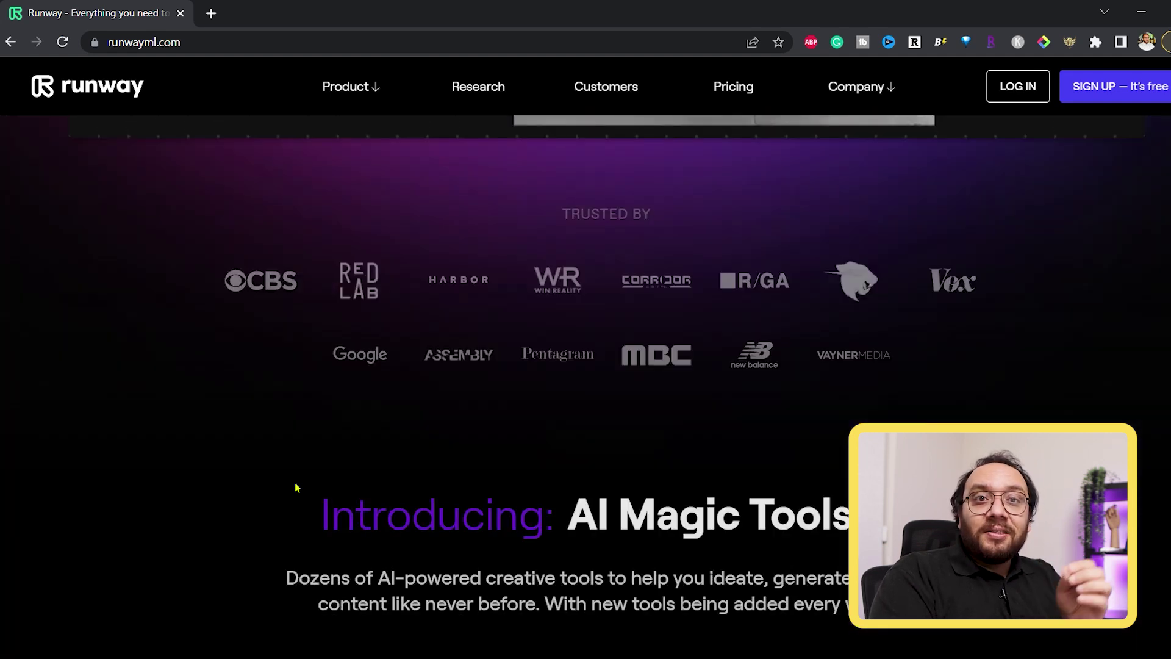
scroll(296, 487, "down", 3)
scroll(184, 431, "down", 3)
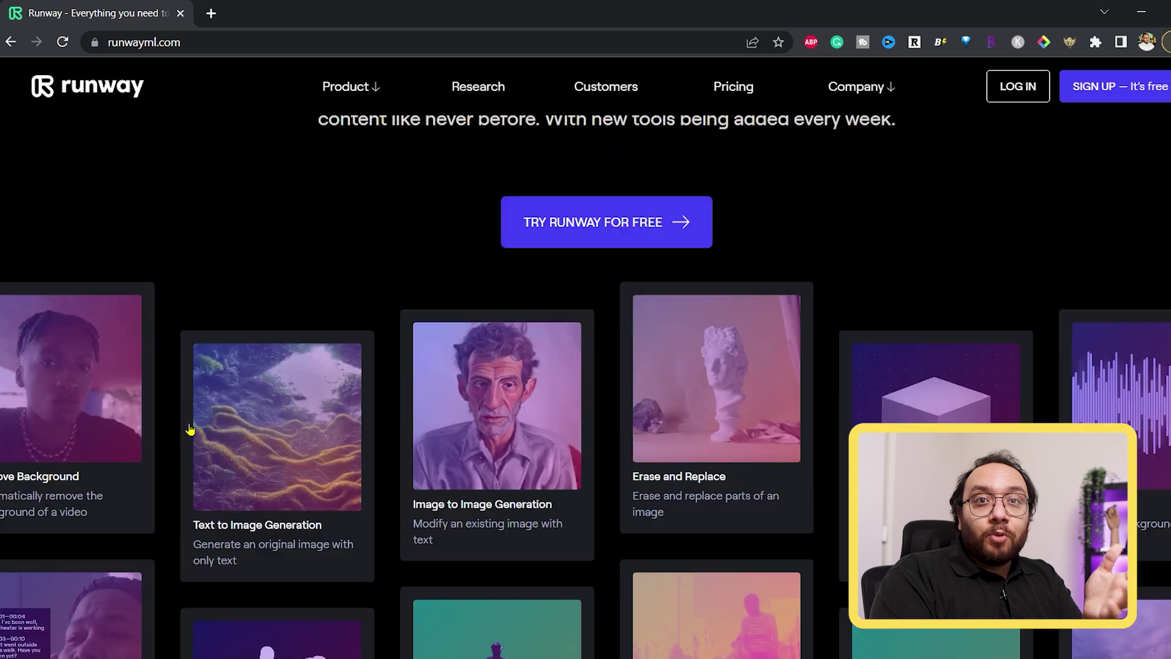
scroll(362, 458, "down", 3)
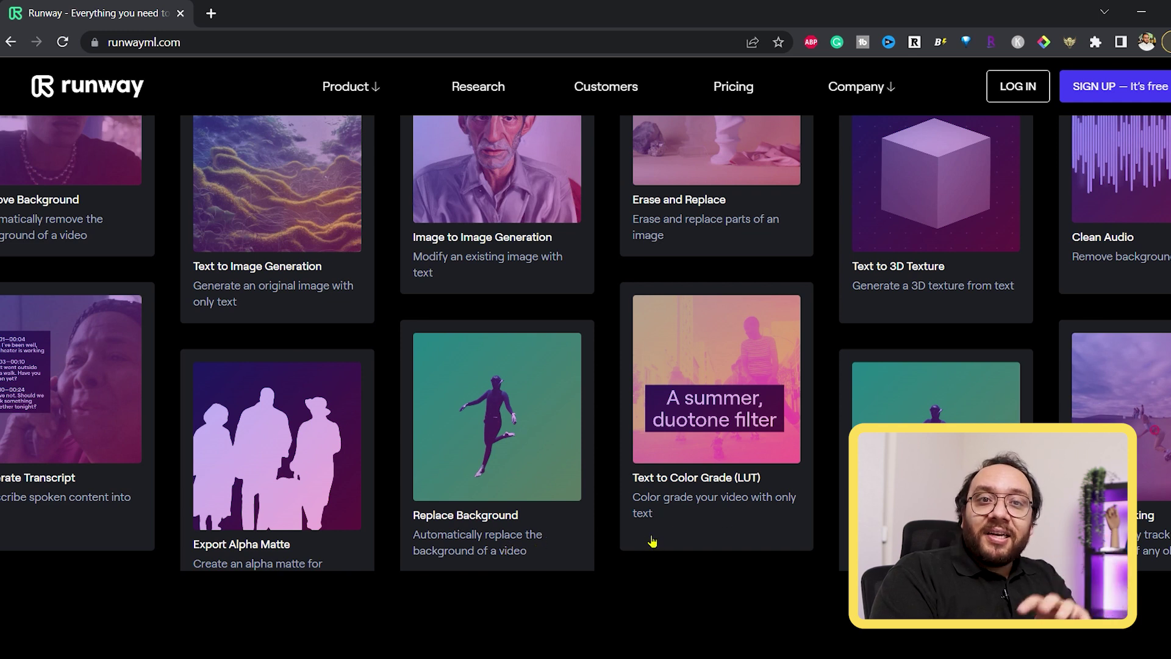
scroll(717, 535, "up", 2)
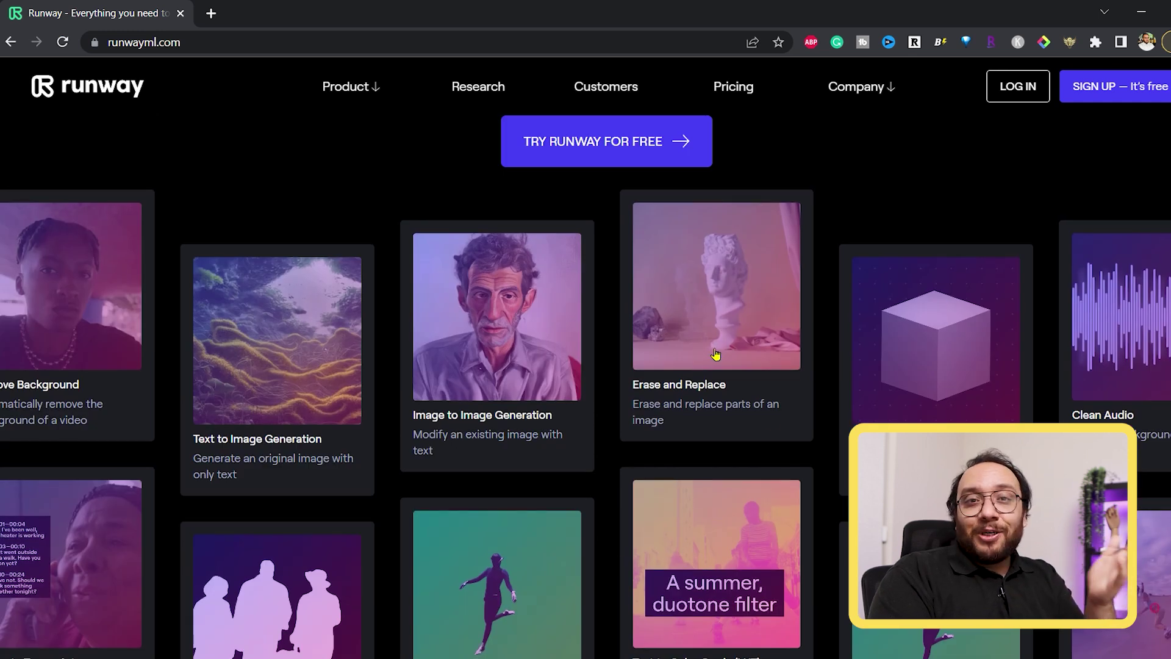
Step: Start the free Runway sign-up from the landing page
left_click(596, 146)
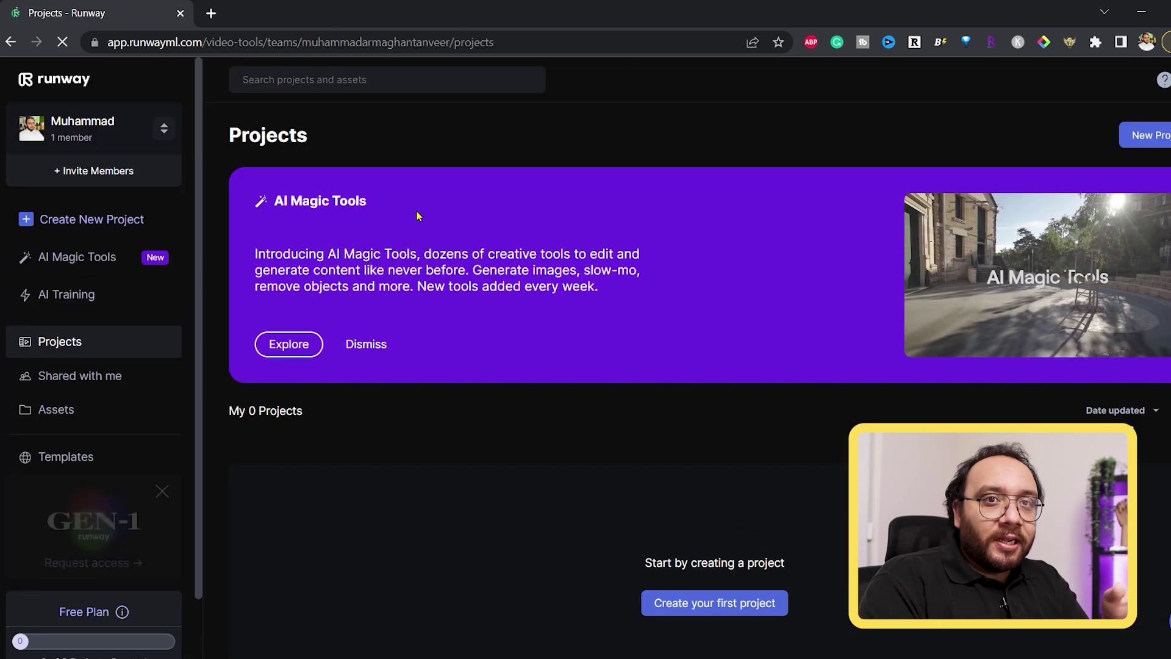
Step: Show the AI Magic Tools gallery from the Runway sidebar
left_click(289, 342)
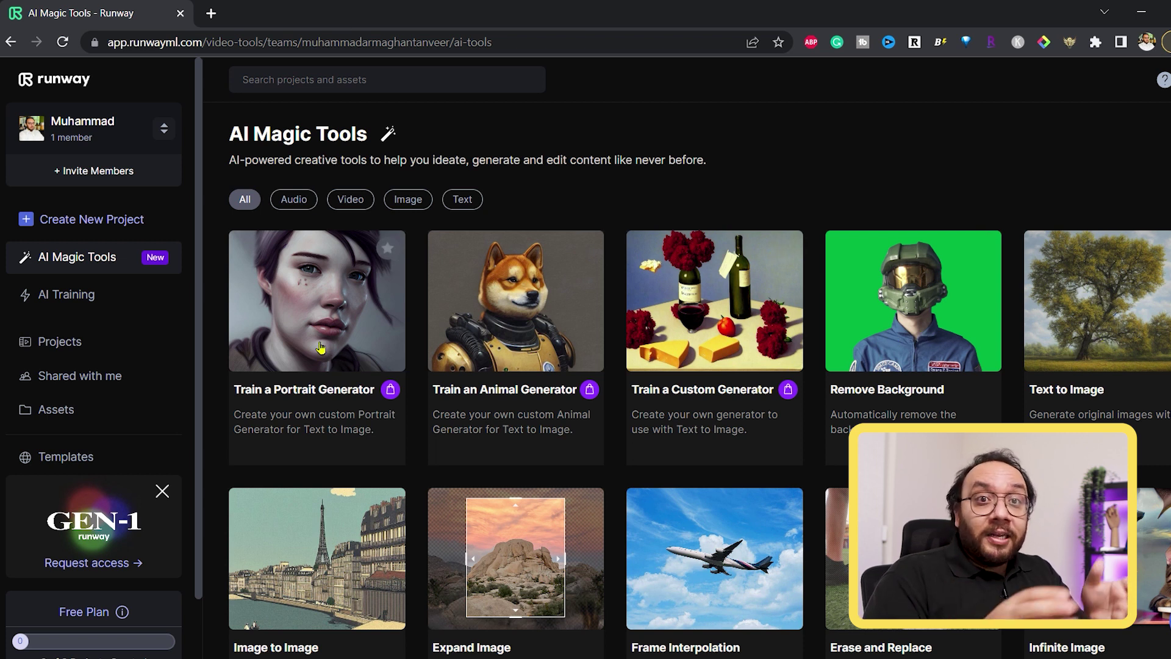
scroll(320, 347, "down", 1)
scroll(320, 348, "down", 2)
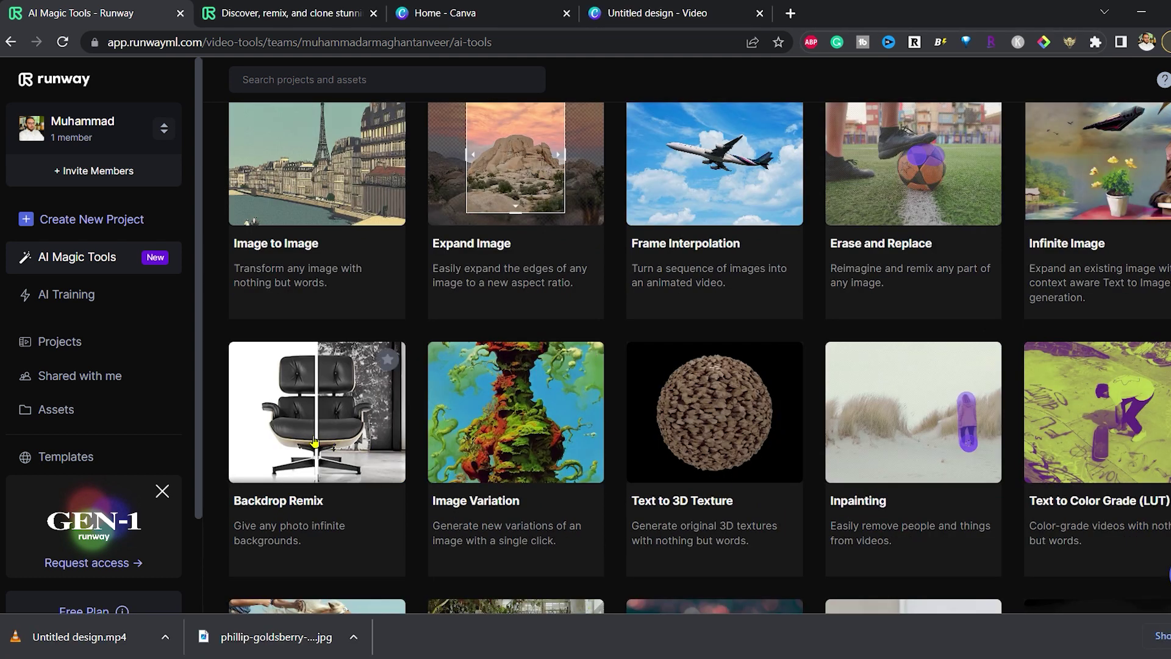
Step: In Backdrop Remix, generate Apartment-style backdrops for the green sofa image from Assets
left_click(314, 443)
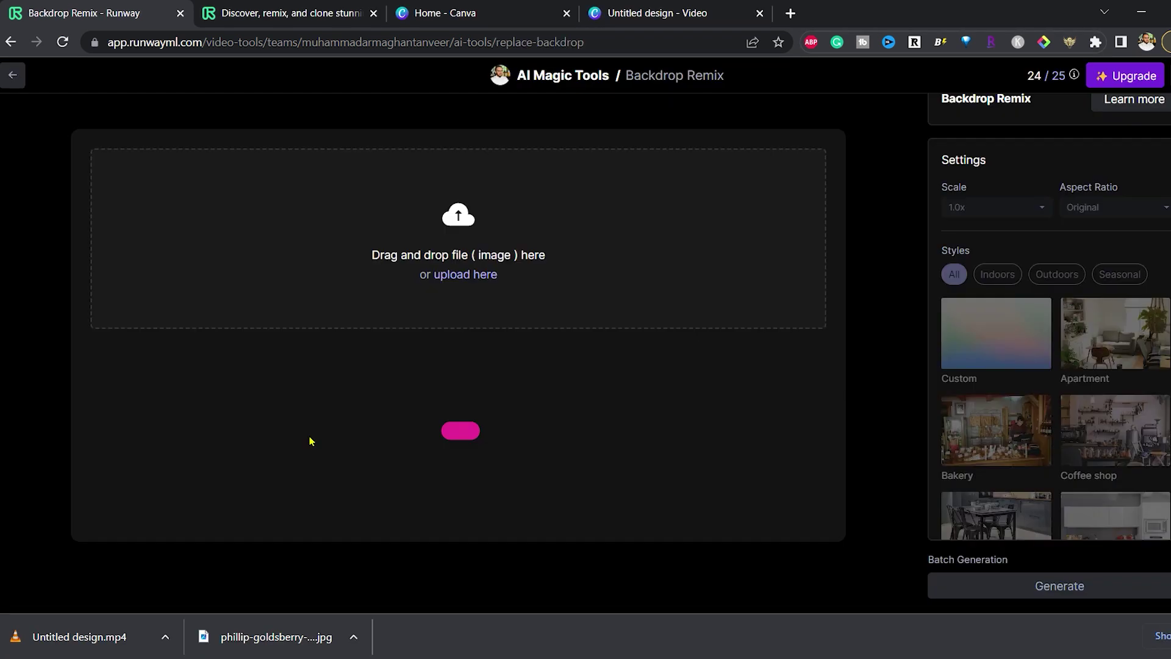
left_click(147, 463)
left_click(1131, 367)
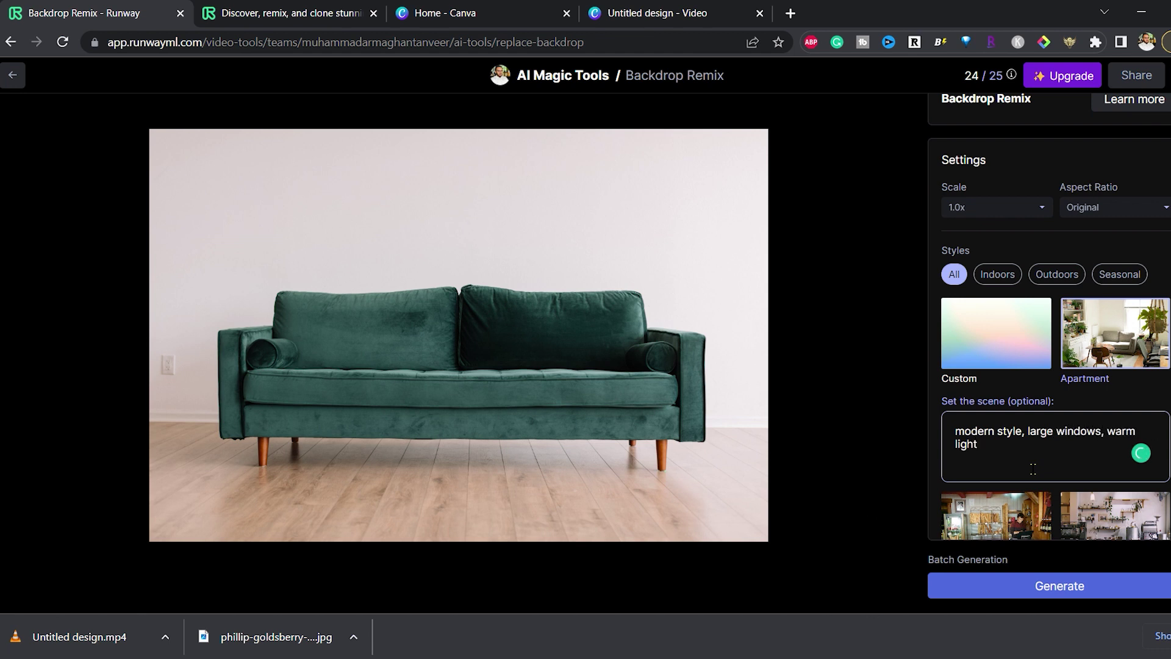
left_click(1031, 591)
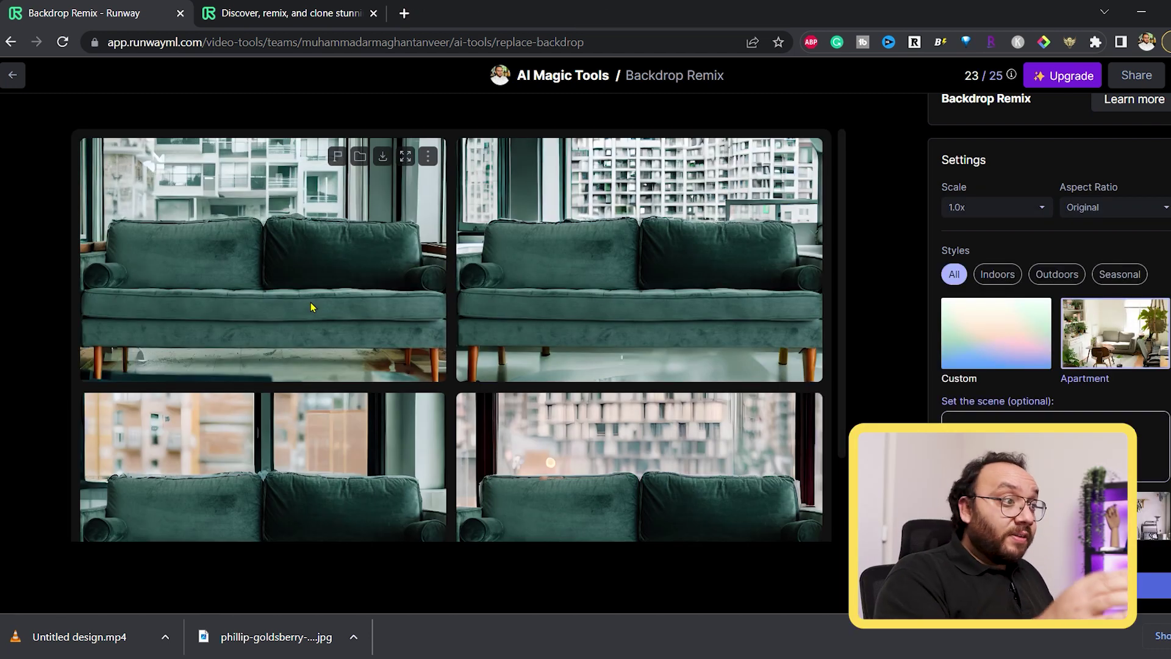
scroll(540, 286, "down", 2)
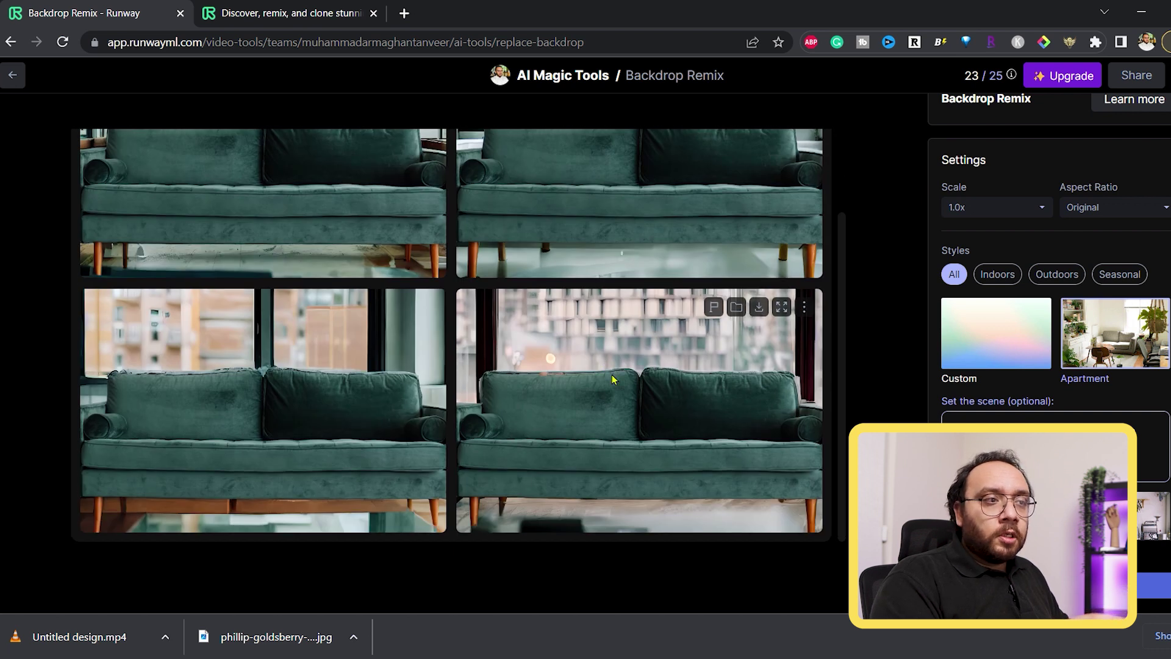
Step: Preview the remixed sofa images one by one in the lightbox, then return to the gallery
left_click(657, 390)
left_click(976, 332)
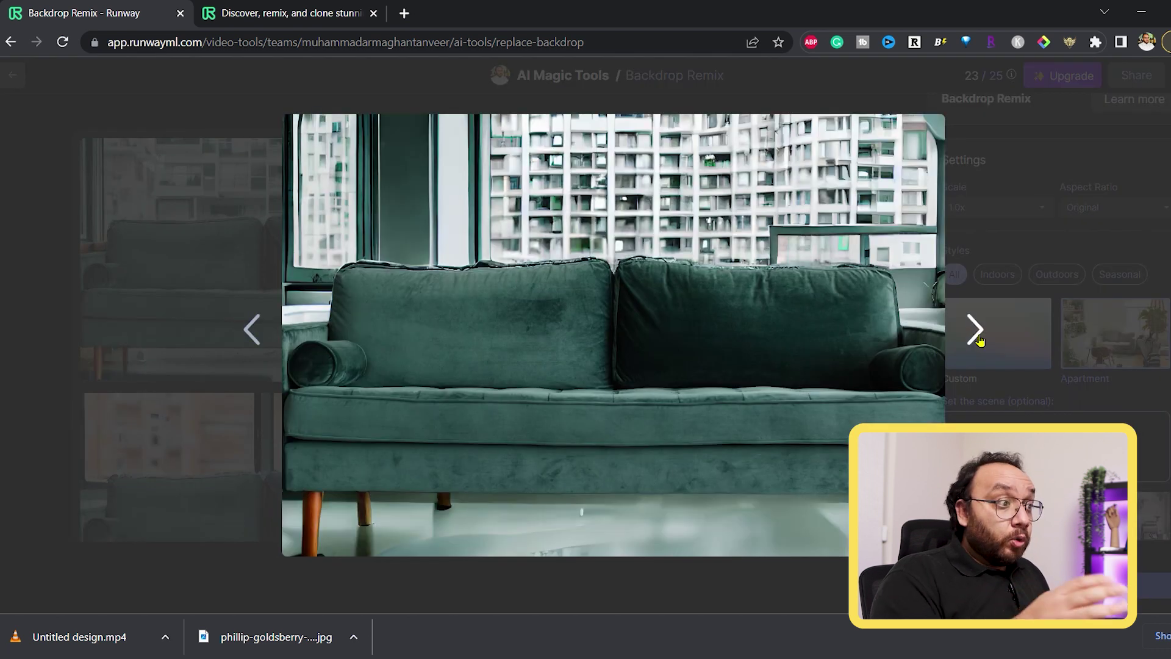
left_click(976, 332)
left_click(1004, 337)
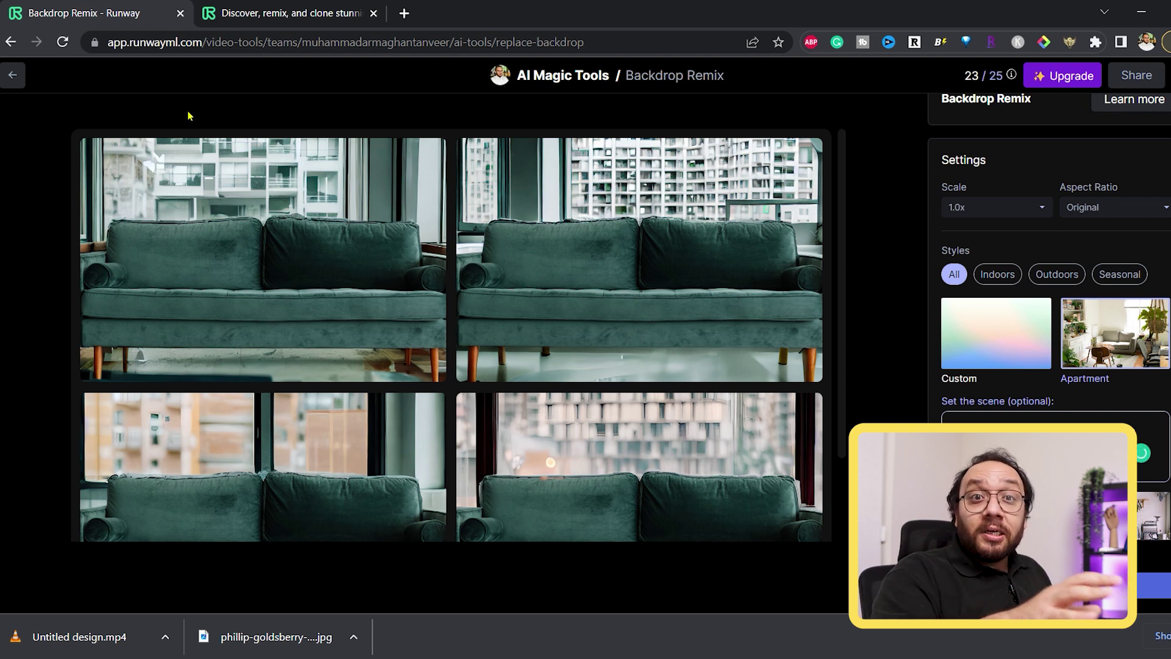
left_click(11, 76)
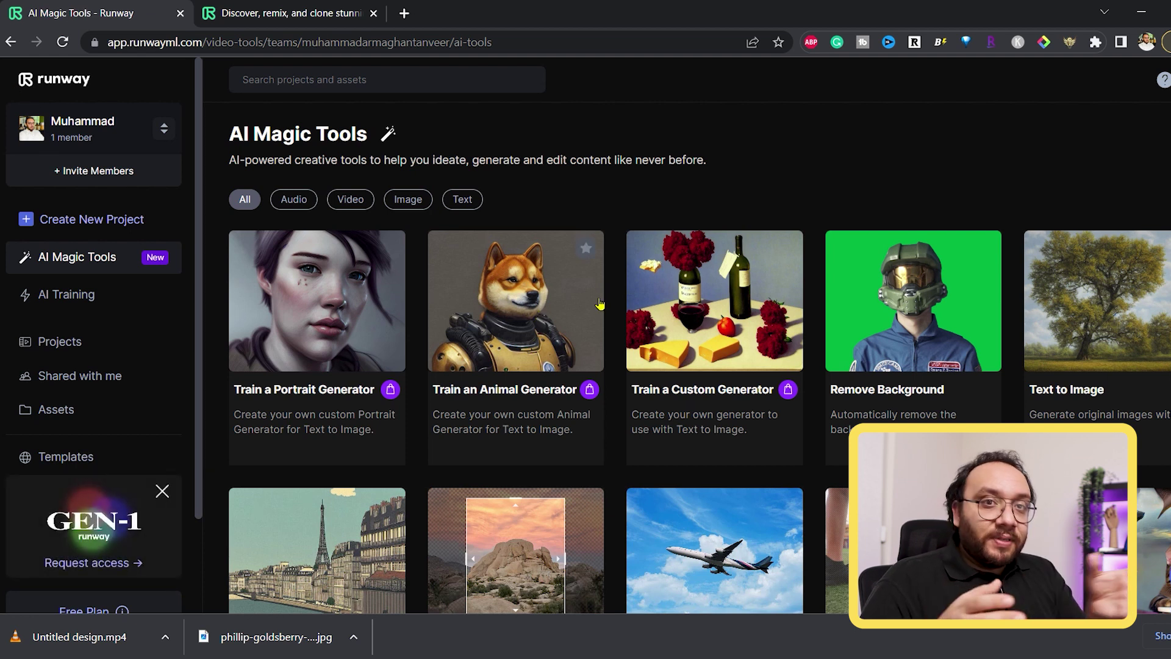
scroll(660, 348, "down", 2)
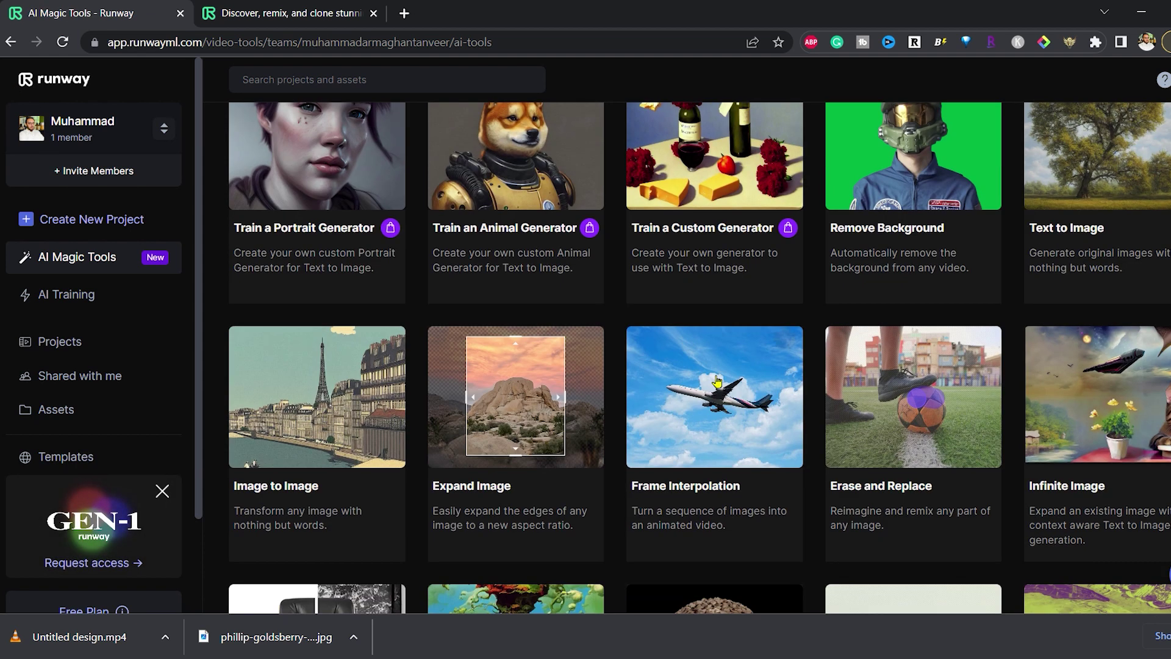
Step: In Erase and Replace, brush out the traffic-light pole and play back the inpainted street clip
left_click(925, 430)
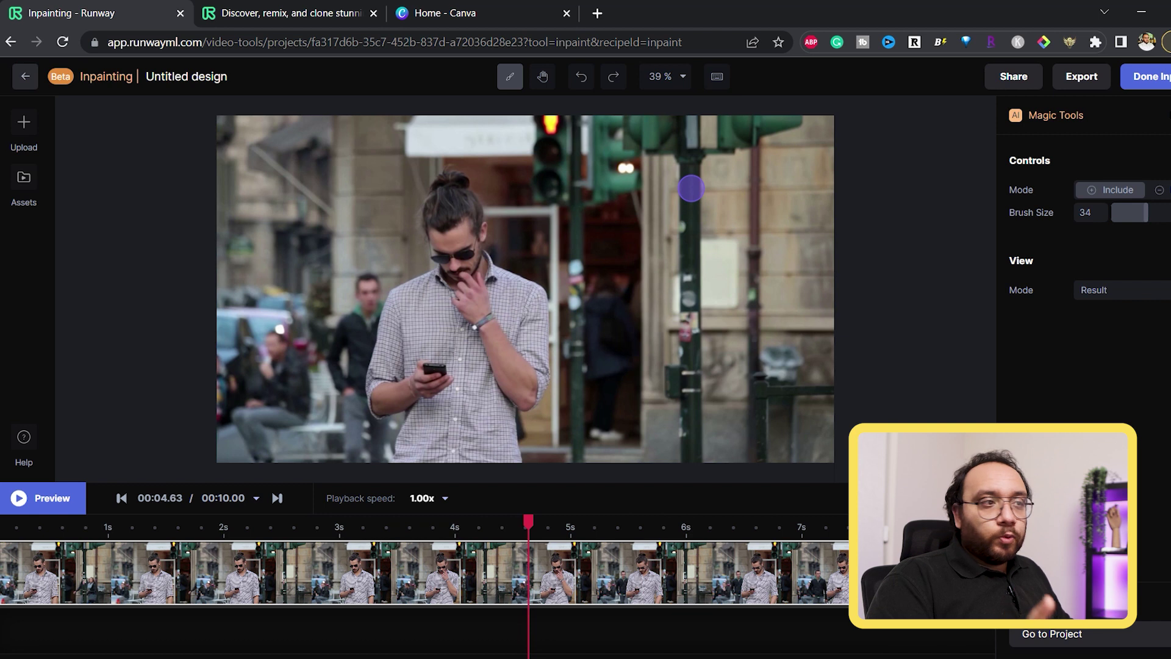
left_click_drag(691, 172, 681, 375)
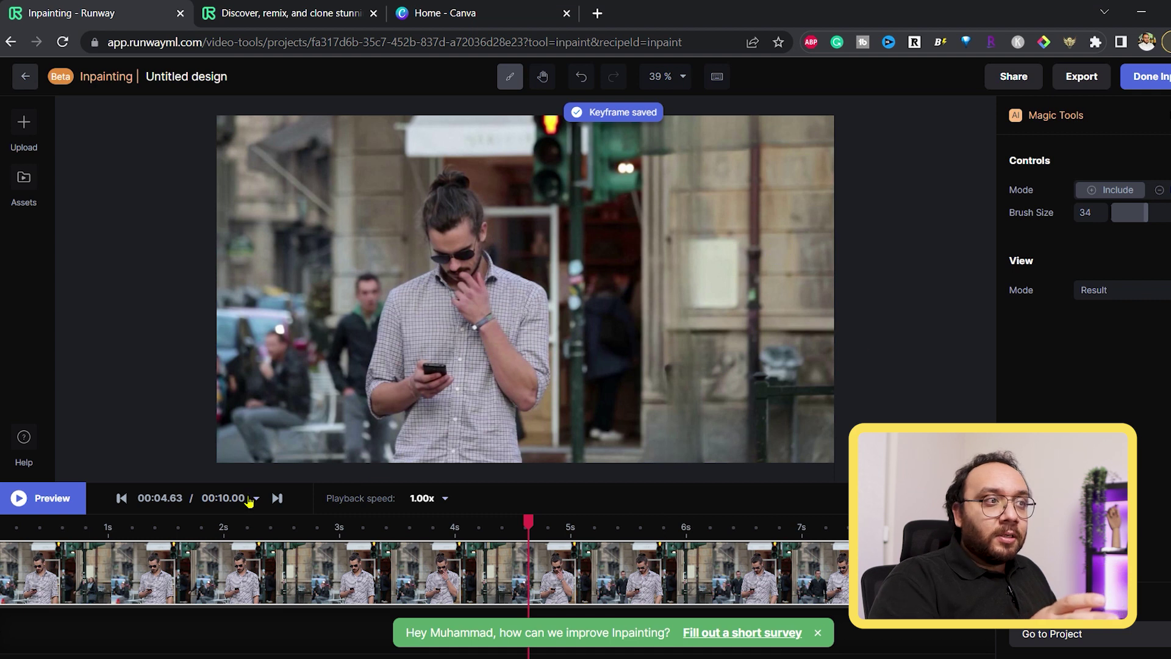
key("space")
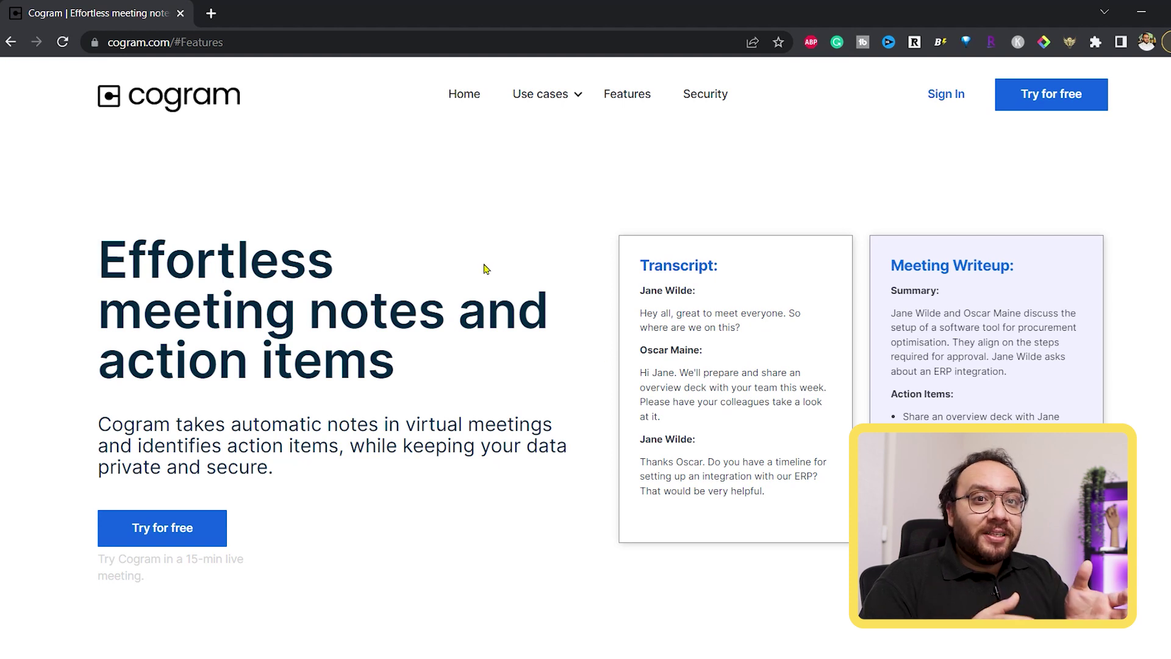
scroll(524, 346, "down", 2)
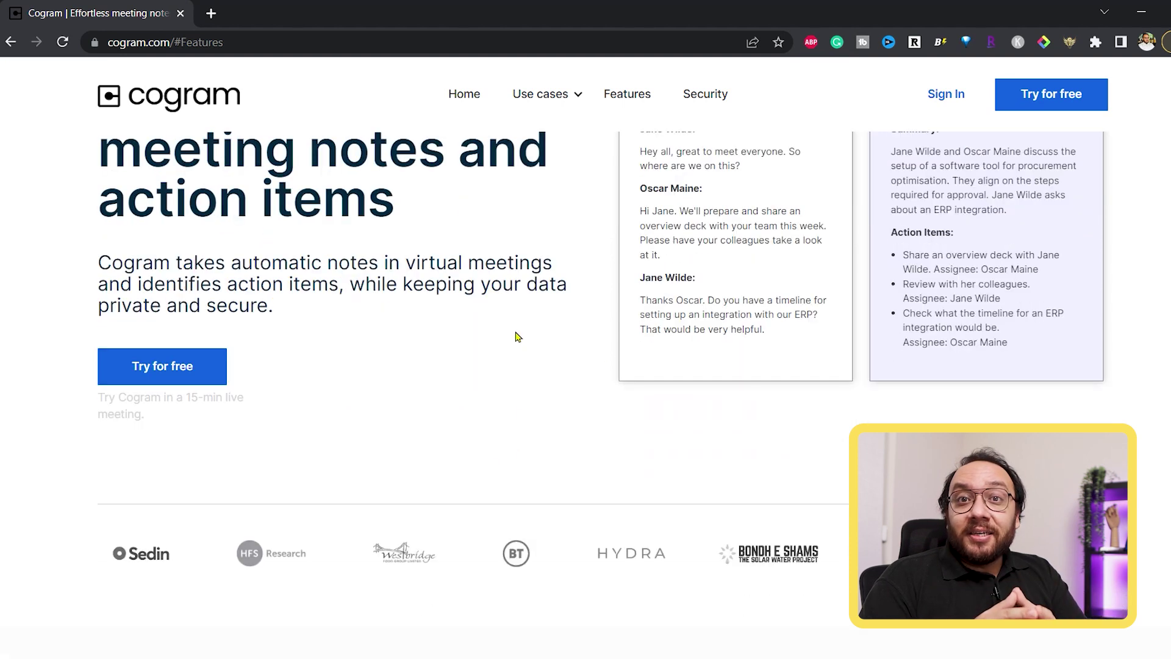
scroll(522, 340, "up", 2)
scroll(522, 340, "down", 5)
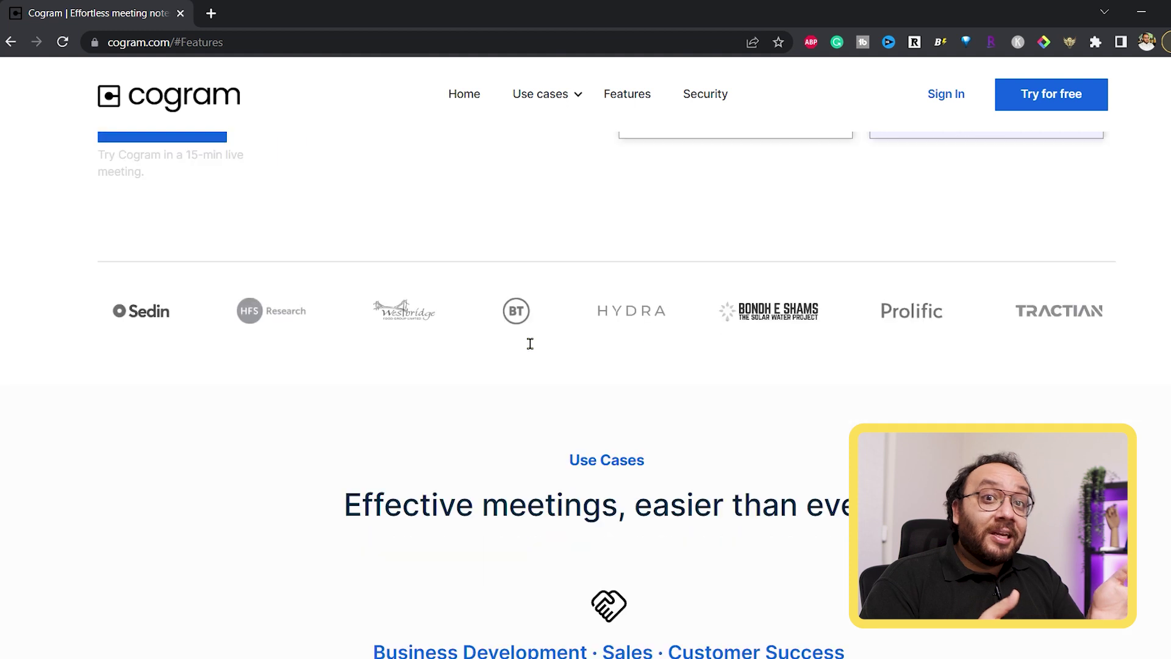
scroll(522, 339, "down", 2)
scroll(522, 339, "down", 1)
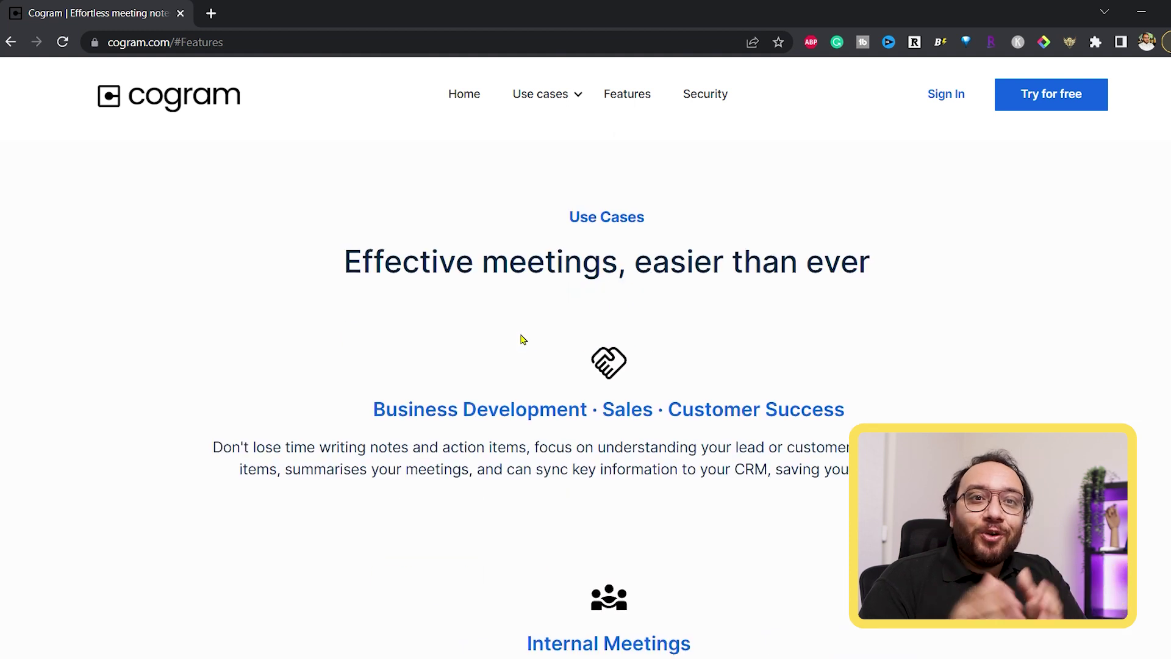
scroll(522, 340, "down", 3)
scroll(522, 340, "down", 2)
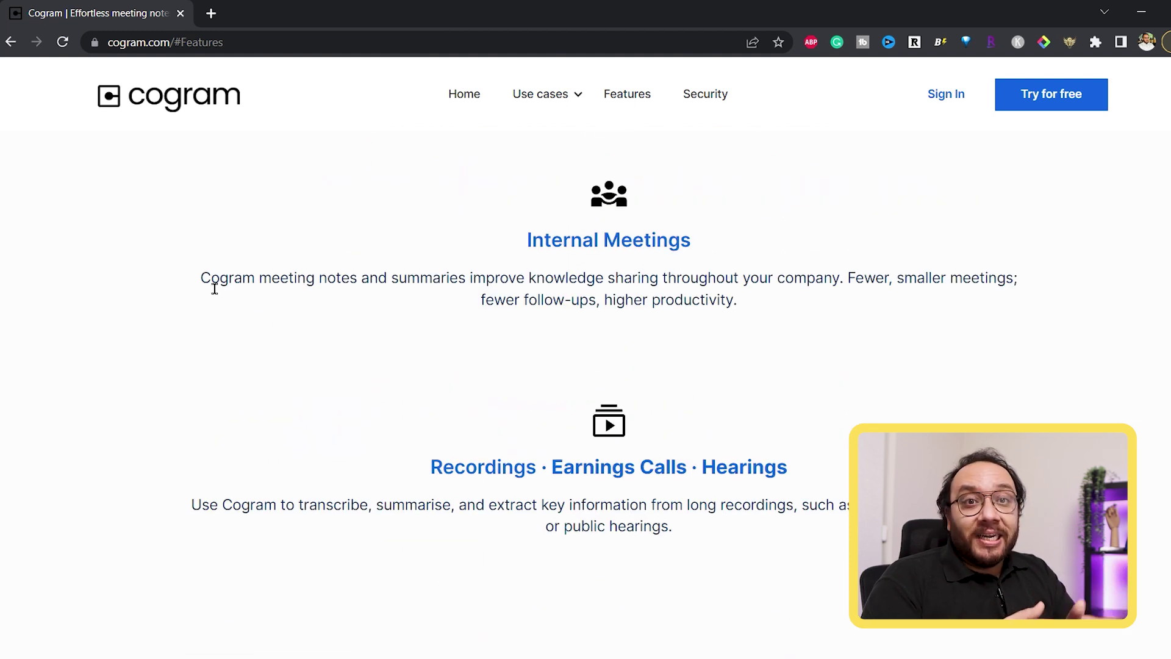
Step: Review Cogram's internal meetings writeup: automatic minutes heading, summary, action items and transcript
left_click_drag(214, 288, 718, 308)
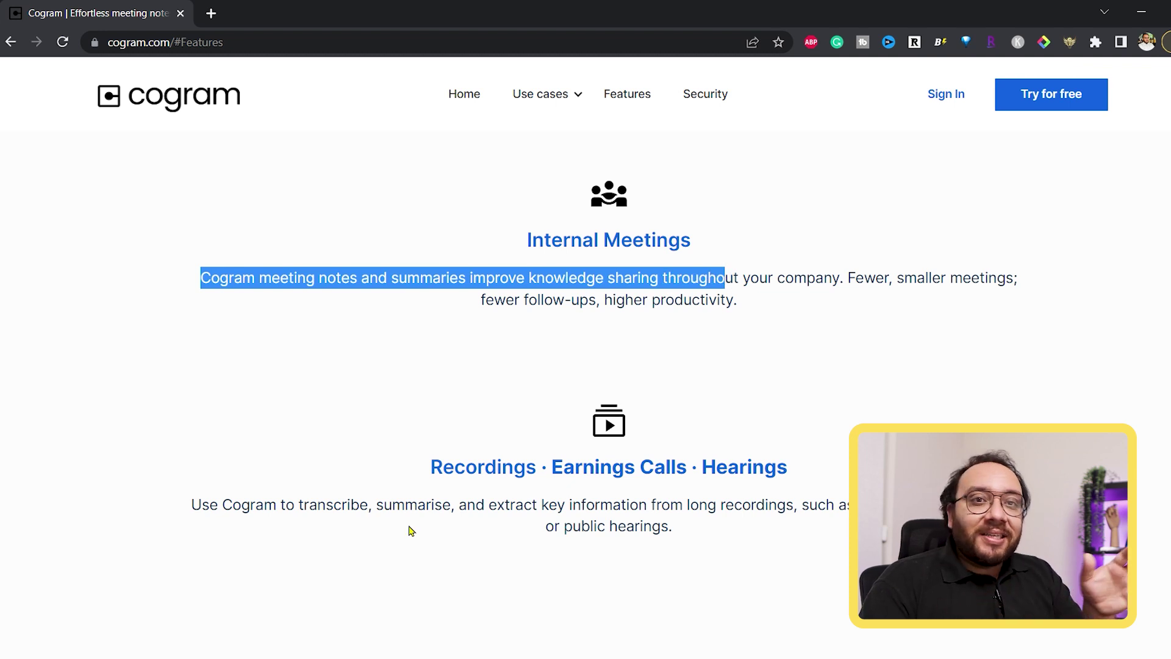
scroll(410, 531, "down", 3)
scroll(436, 489, "down", 3)
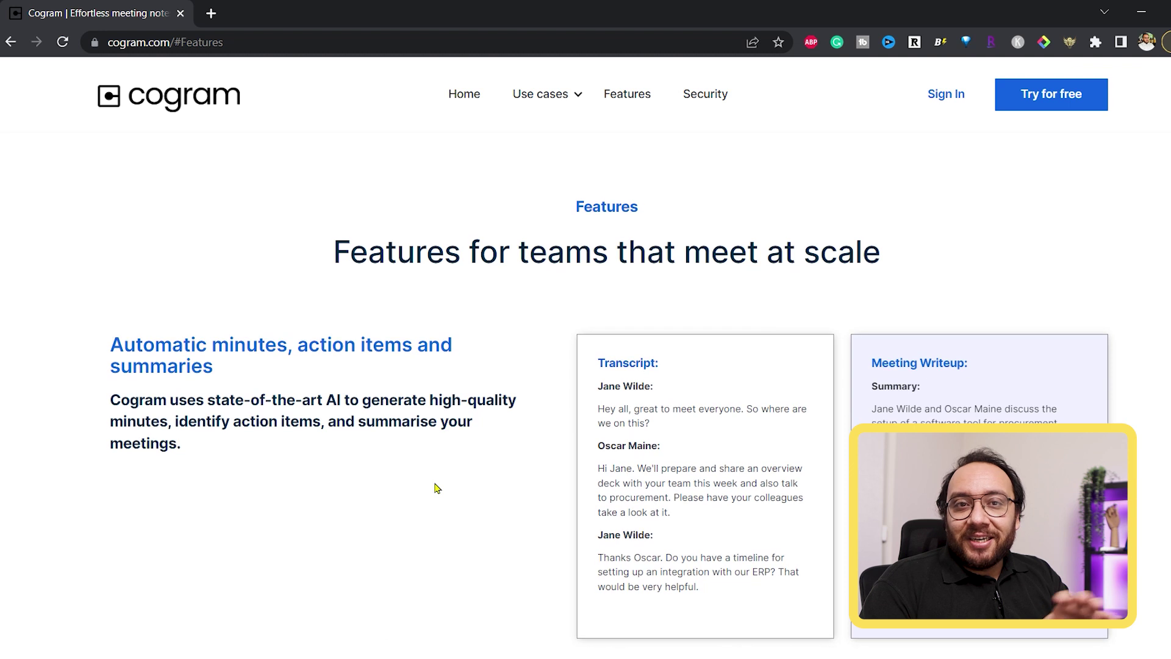
scroll(435, 489, "down", 2)
left_click_drag(103, 196, 417, 414)
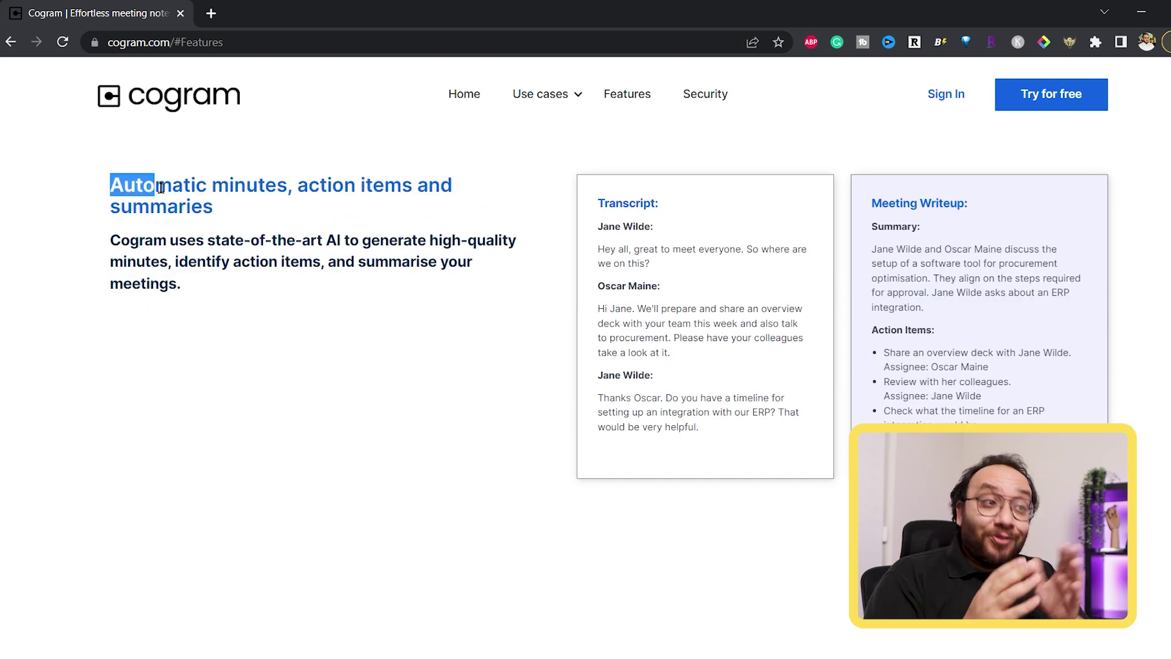
left_click(420, 418)
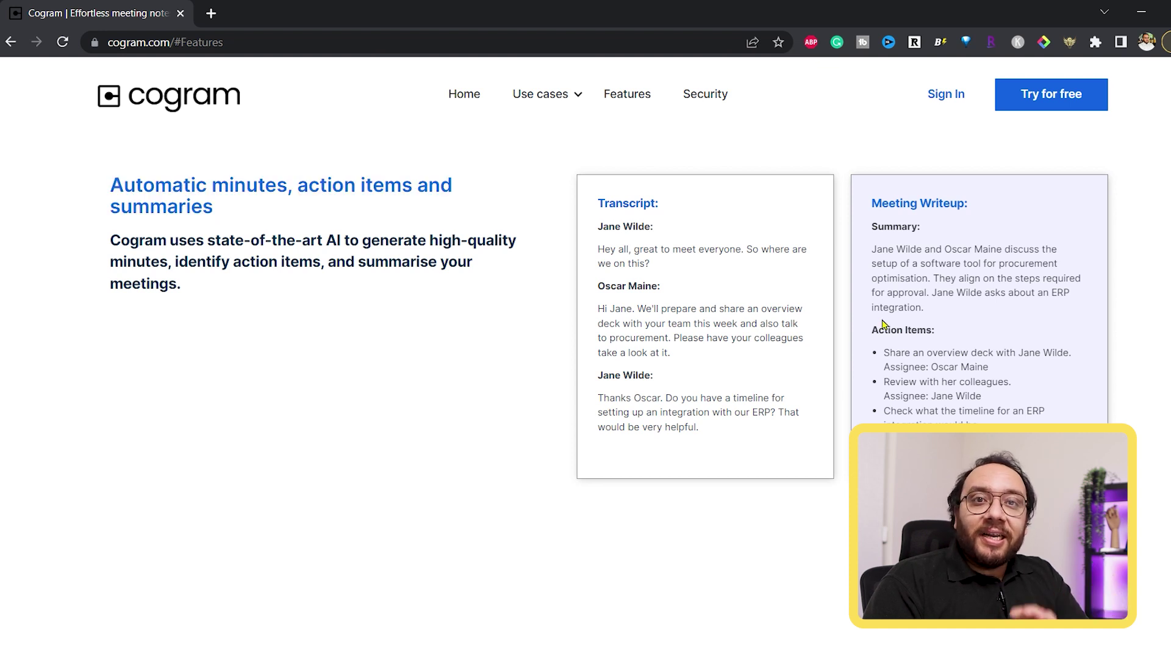
left_click_drag(891, 266, 970, 440)
left_click_drag(754, 441, 586, 237)
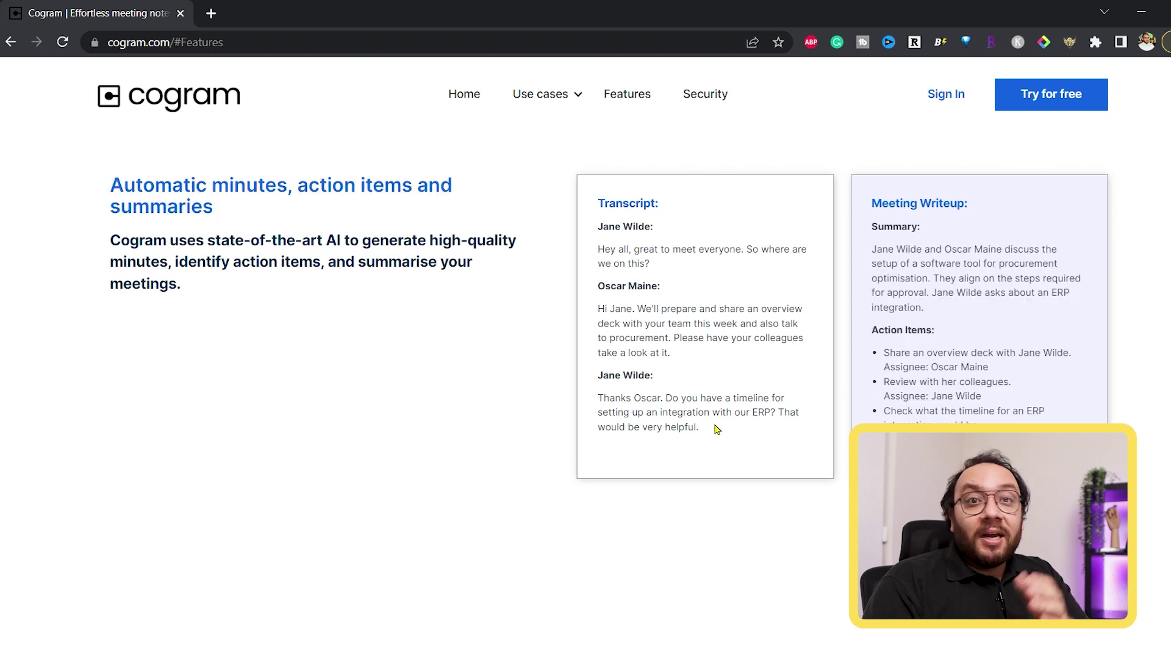
left_click(448, 335)
scroll(452, 458, "down", 5)
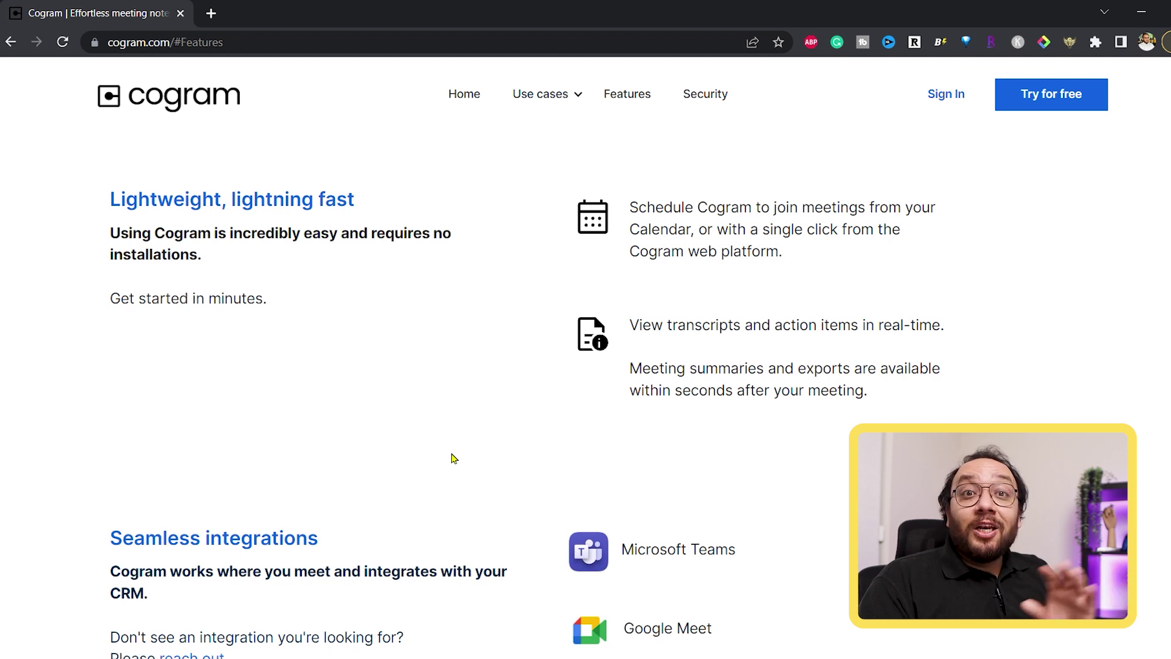
scroll(451, 457, "down", 1)
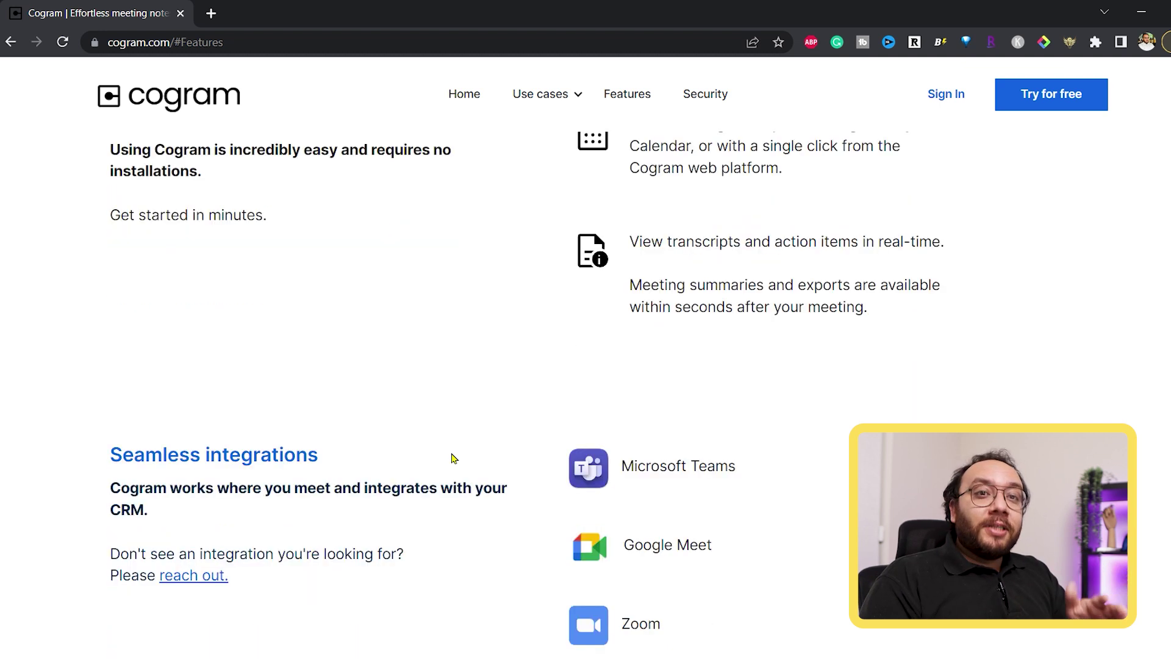
scroll(452, 459, "down", 2)
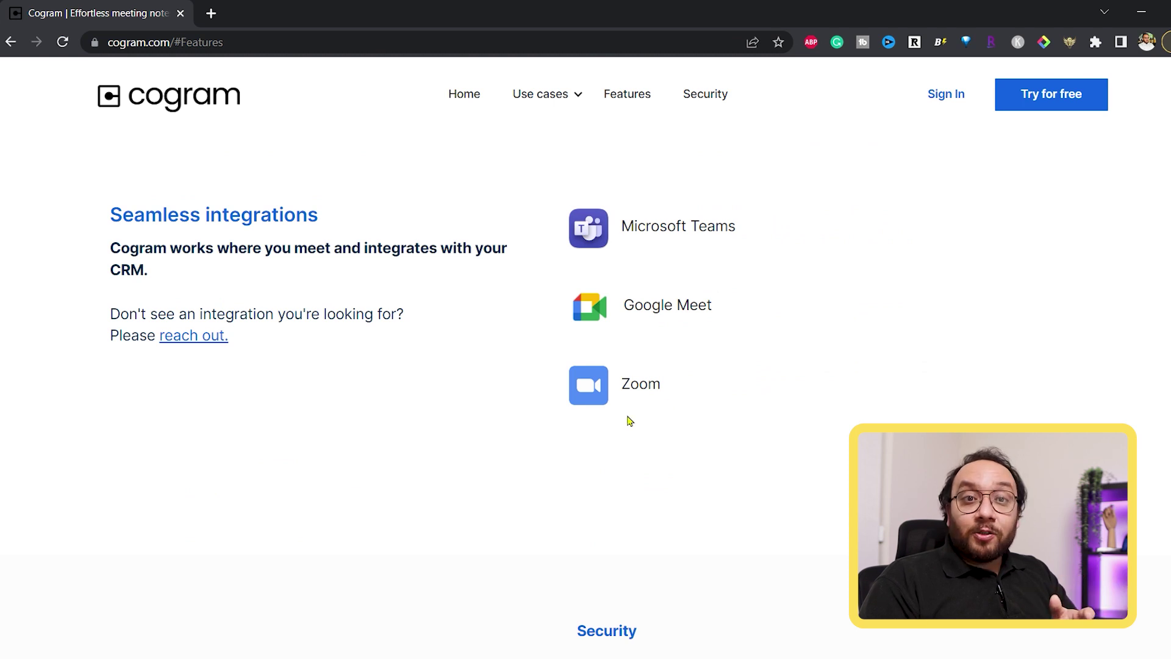
Step: Review the Zoom, Google Meet and Microsoft Teams integration names
double_click(643, 390)
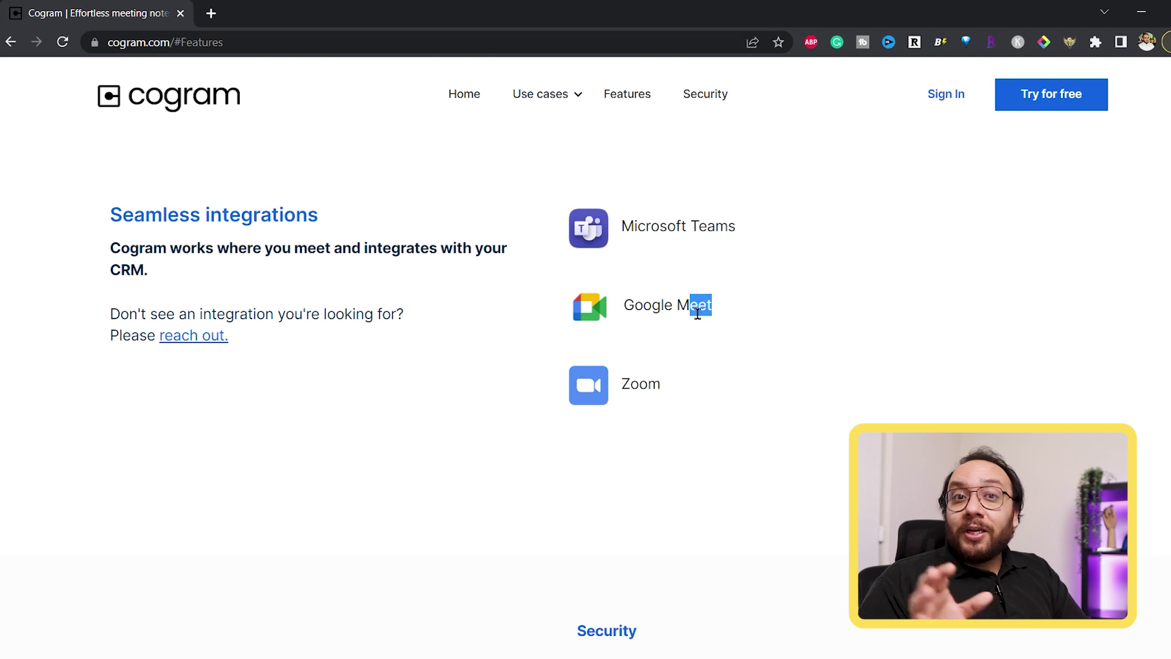
left_click_drag(796, 315, 657, 320)
left_click(756, 249)
left_click_drag(681, 241, 637, 244)
left_click(779, 450)
scroll(779, 450, "down", 3)
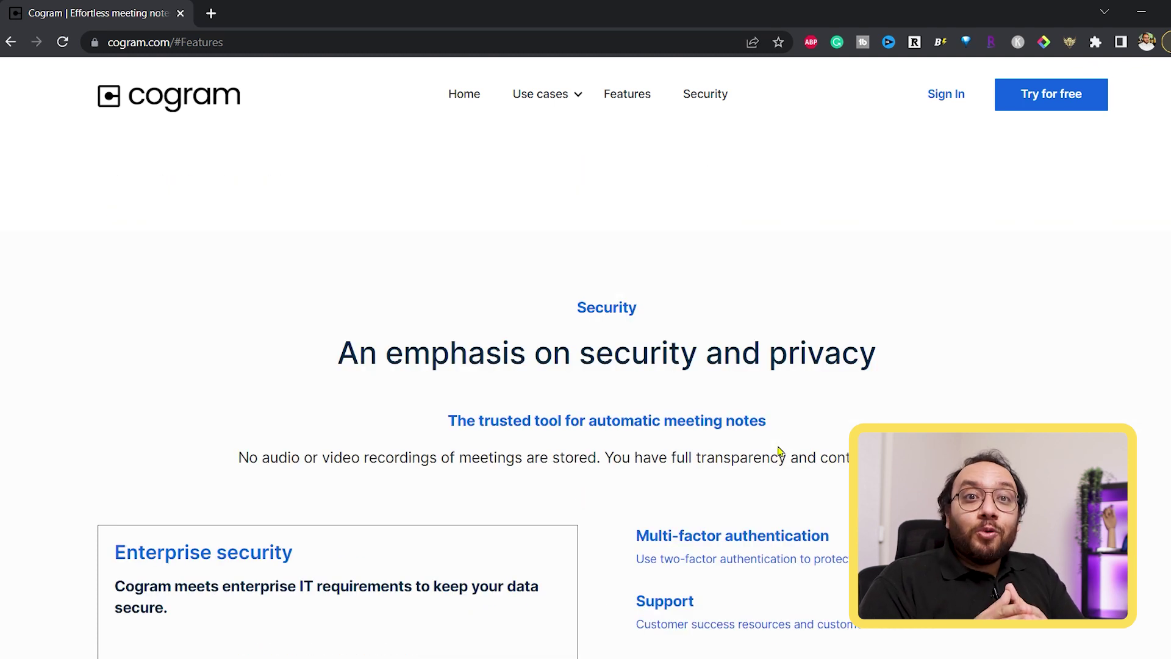
scroll(780, 451, "down", 5)
scroll(779, 452, "down", 5)
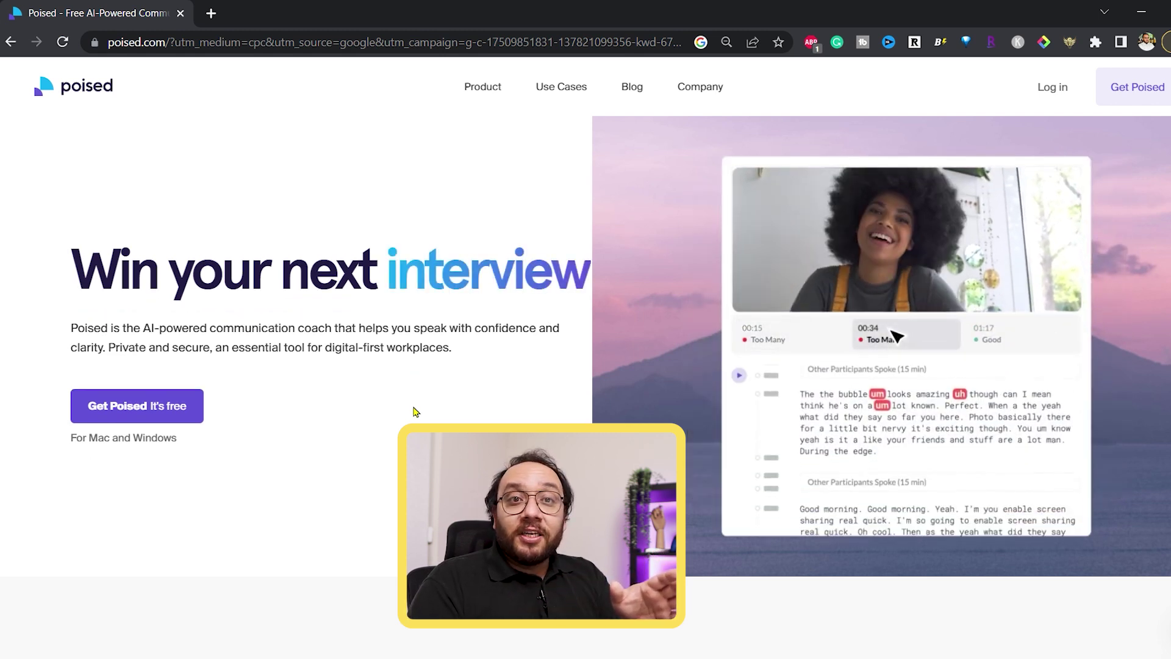
scroll(413, 412, "down", 5)
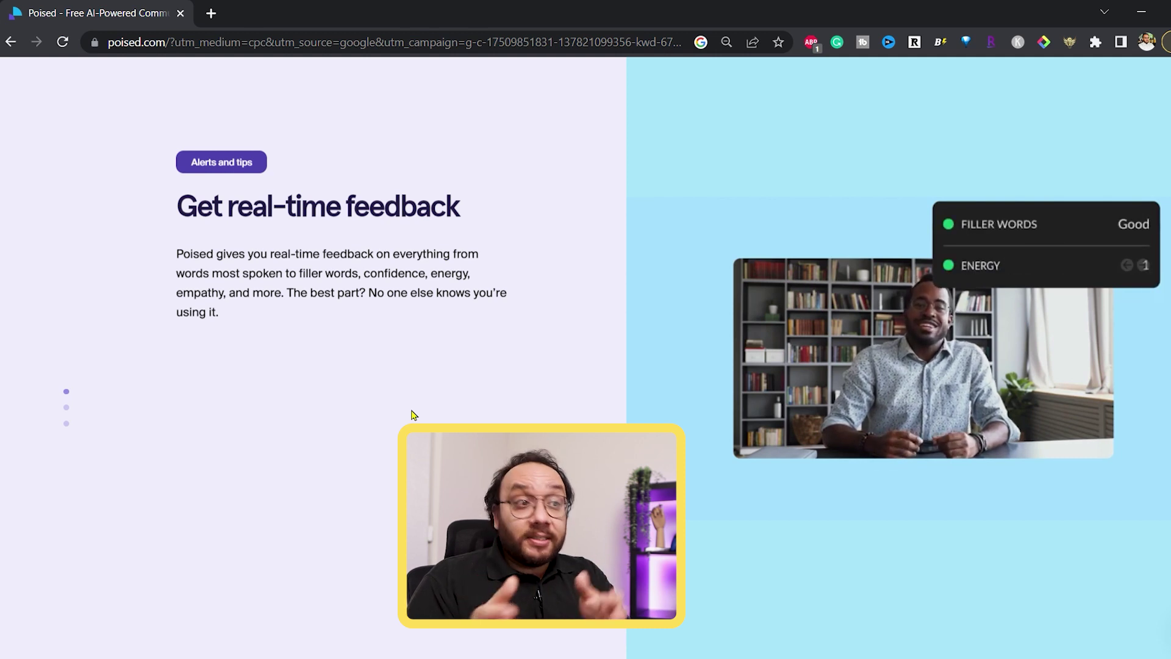
scroll(412, 414, "down", 5)
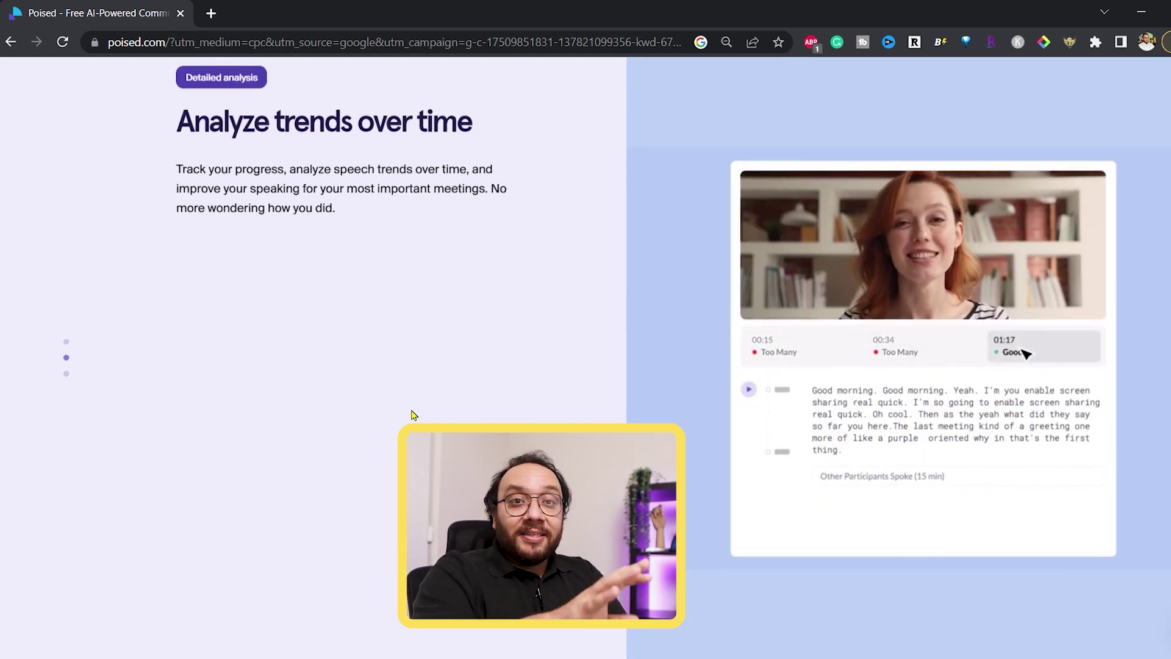
scroll(411, 415, "down", 4)
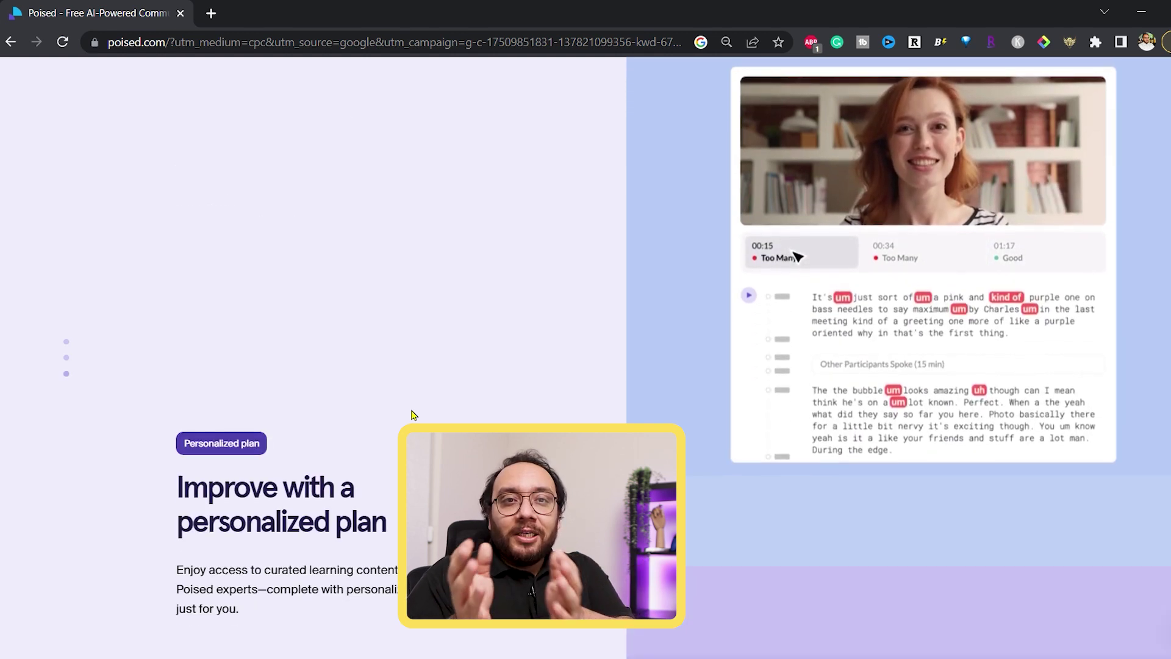
scroll(412, 415, "down", 5)
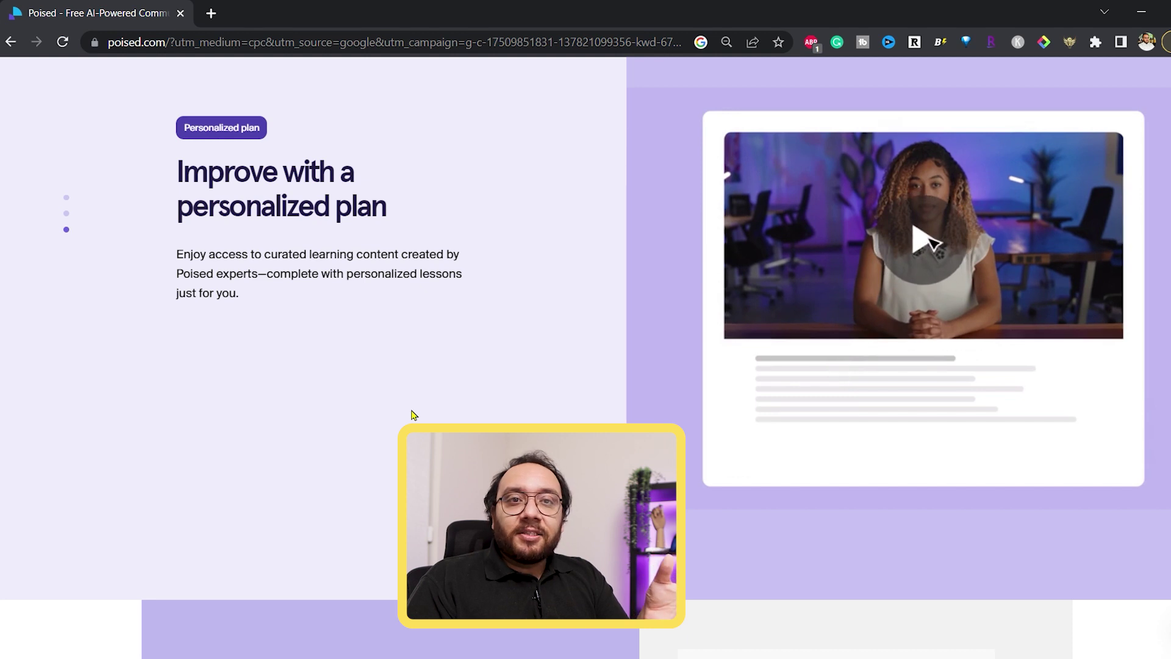
scroll(411, 414, "down", 4)
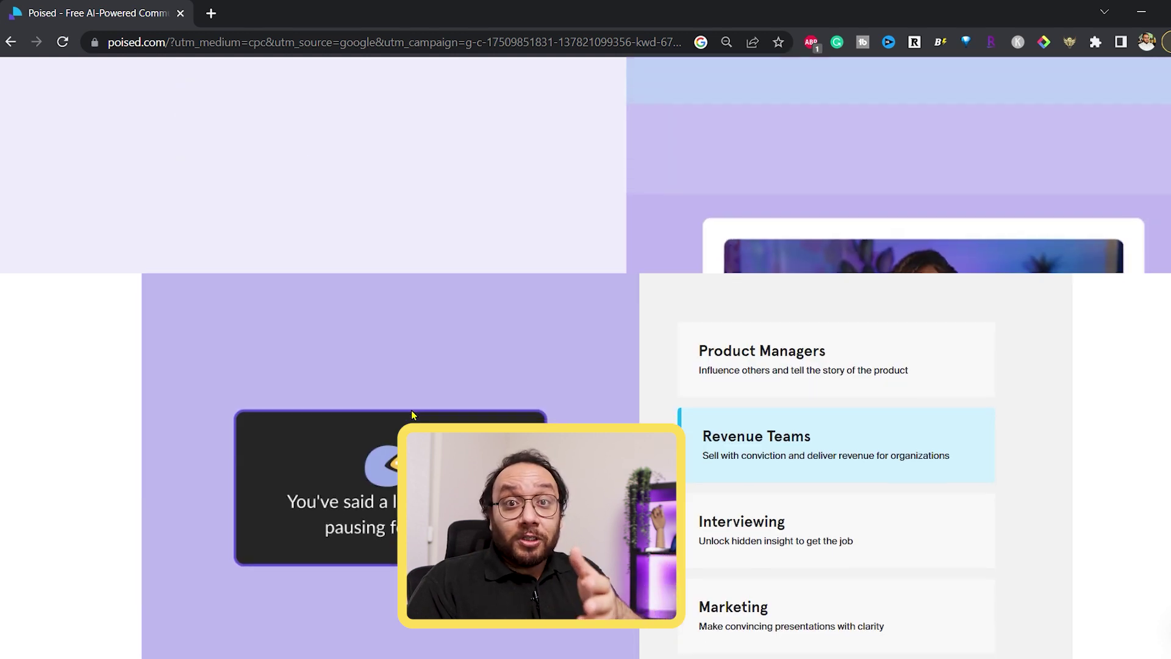
scroll(412, 415, "down", 2)
scroll(412, 415, "up", 1)
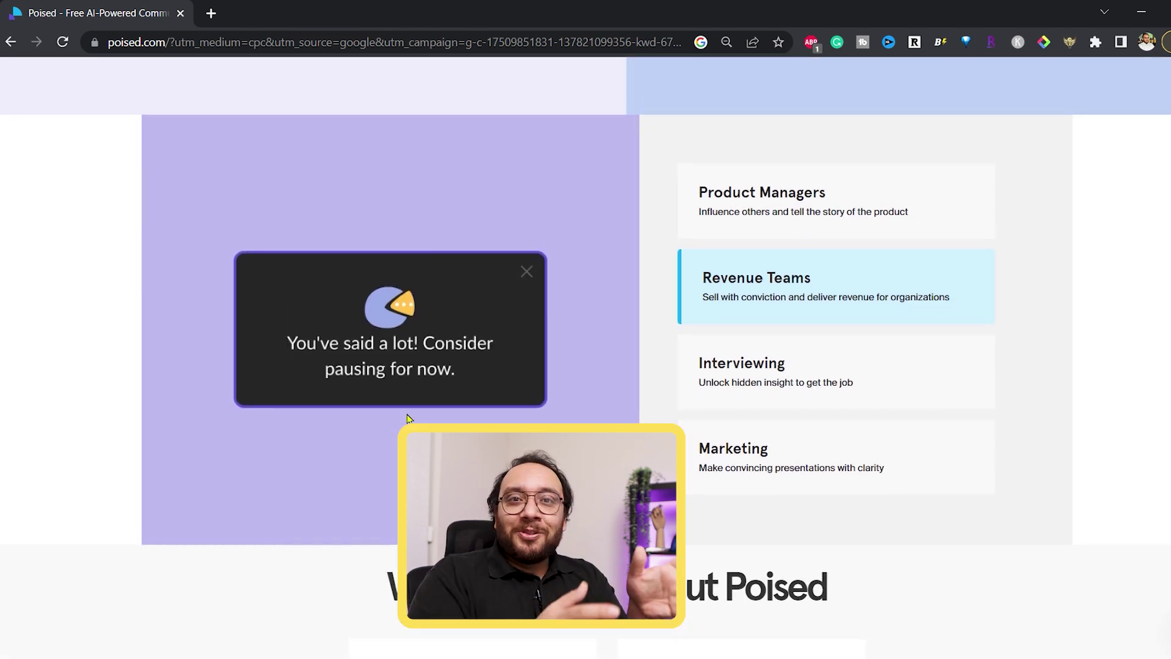
scroll(413, 415, "down", 3)
scroll(407, 419, "down", 1)
scroll(408, 418, "down", 2)
scroll(407, 418, "down", 3)
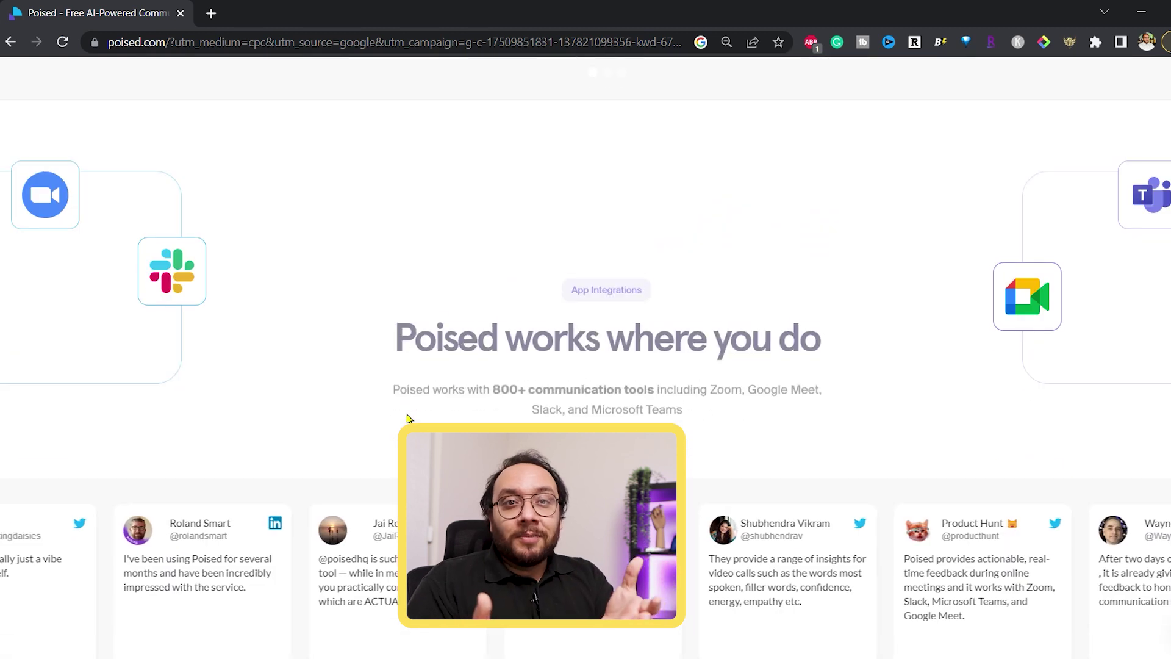
scroll(407, 418, "down", 3)
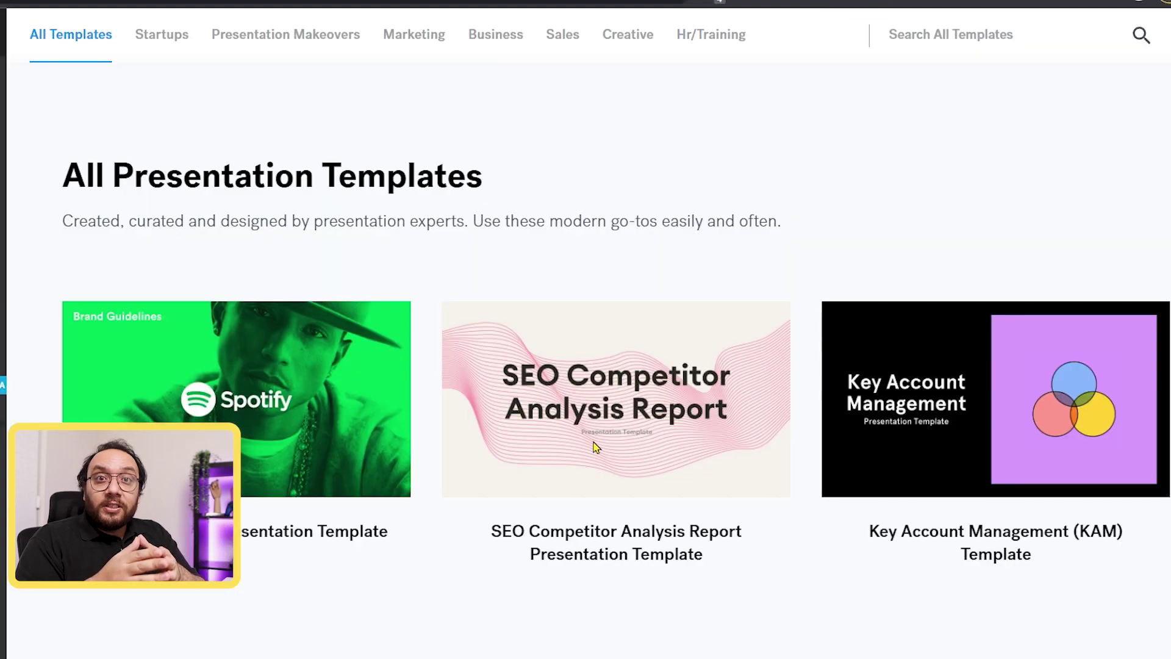
scroll(920, 514, "down", 5)
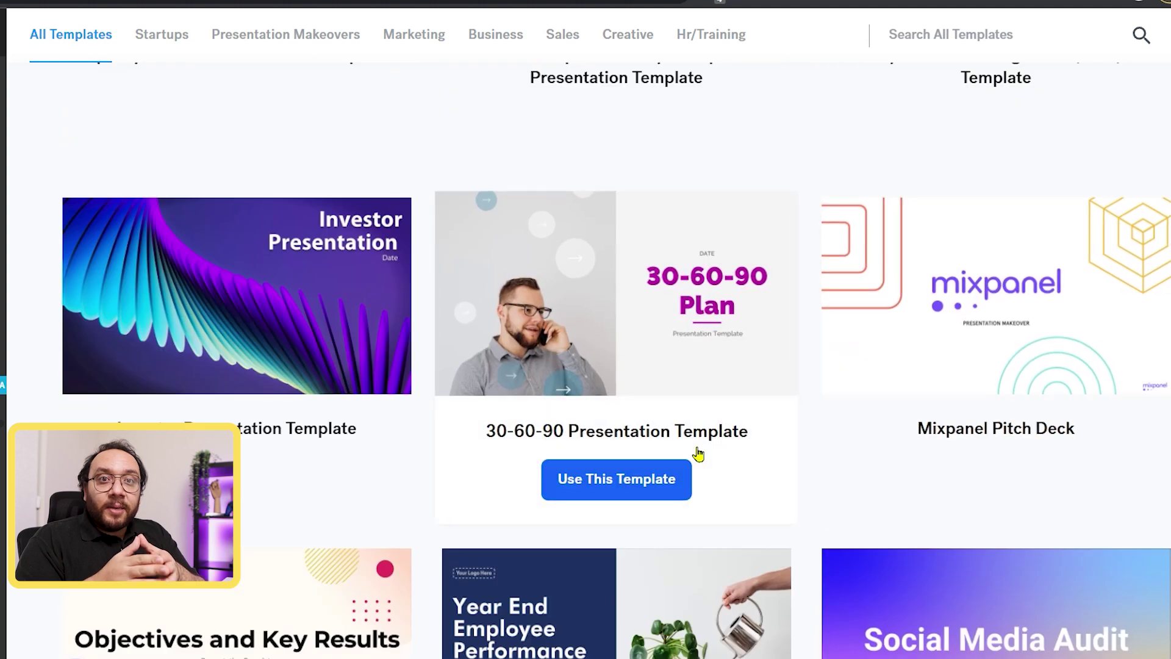
scroll(714, 384, "down", 4)
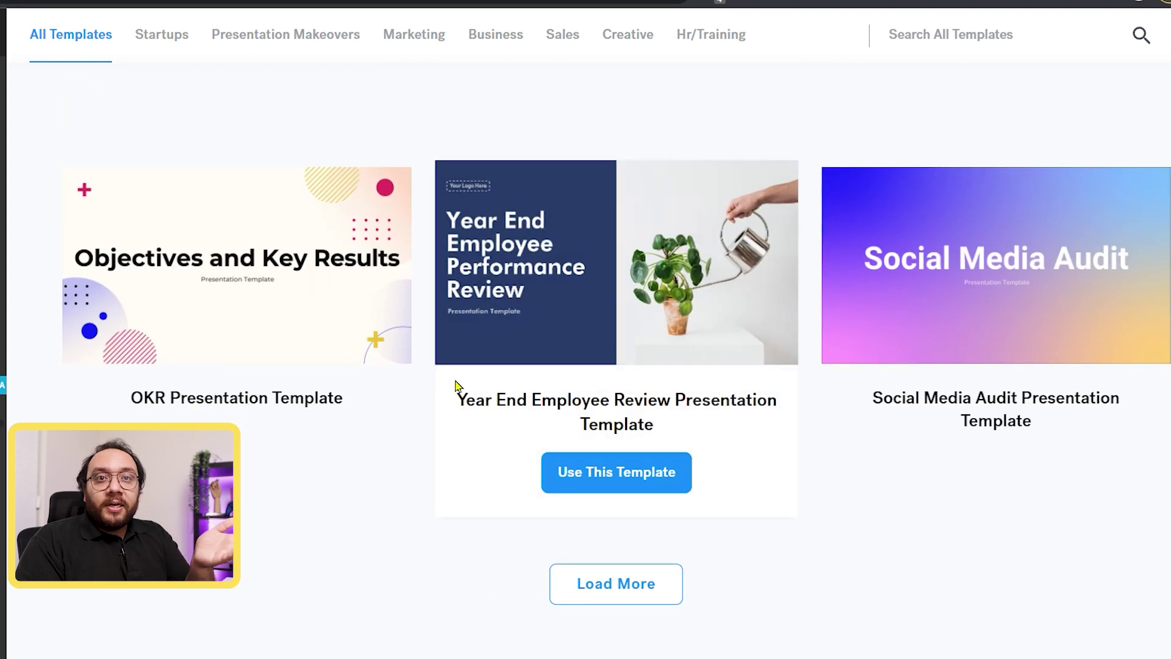
scroll(460, 391, "down", 2)
scroll(486, 390, "down", 4)
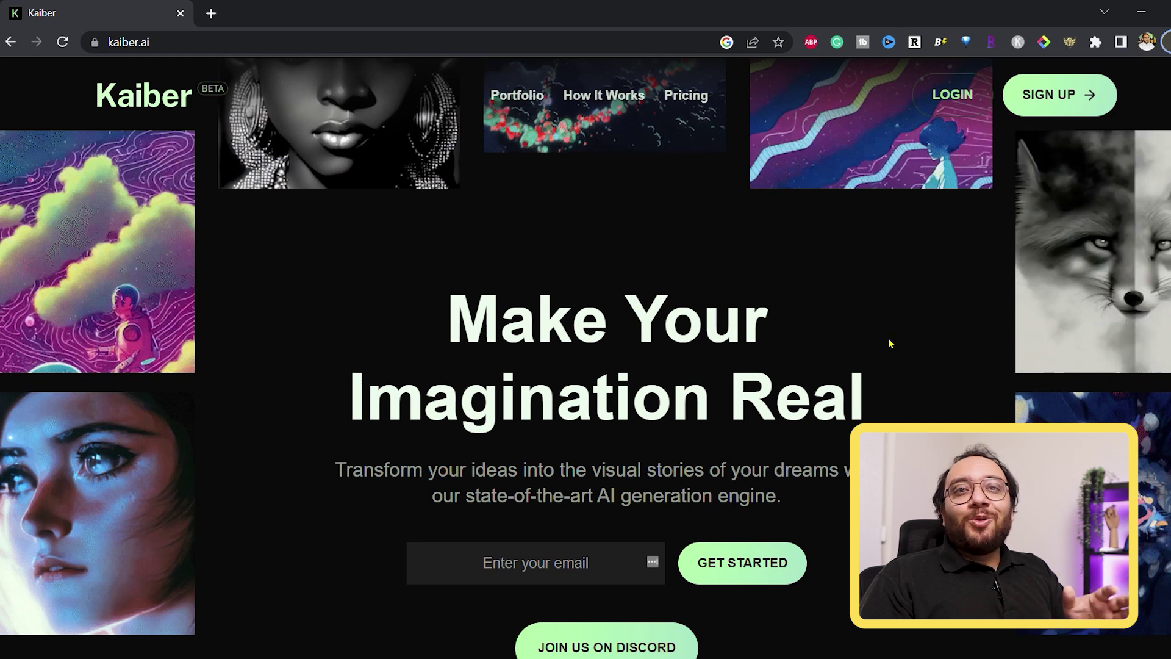
scroll(889, 340, "down", 3)
scroll(888, 340, "up", 3)
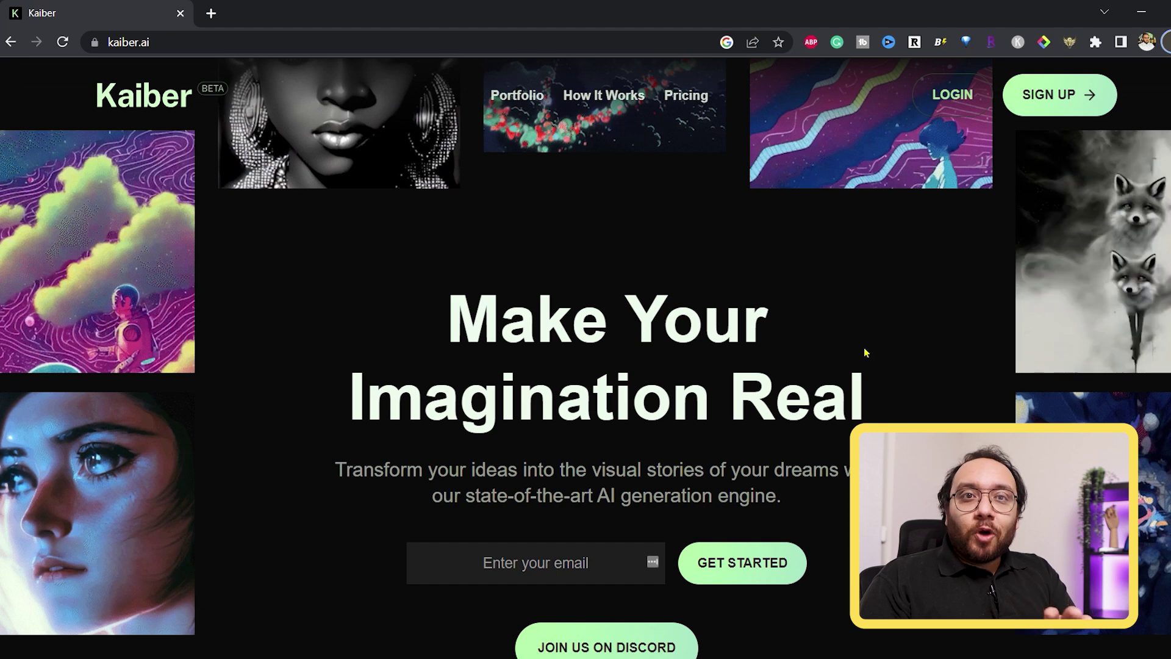
scroll(876, 353, "down", 2)
scroll(887, 361, "down", 5)
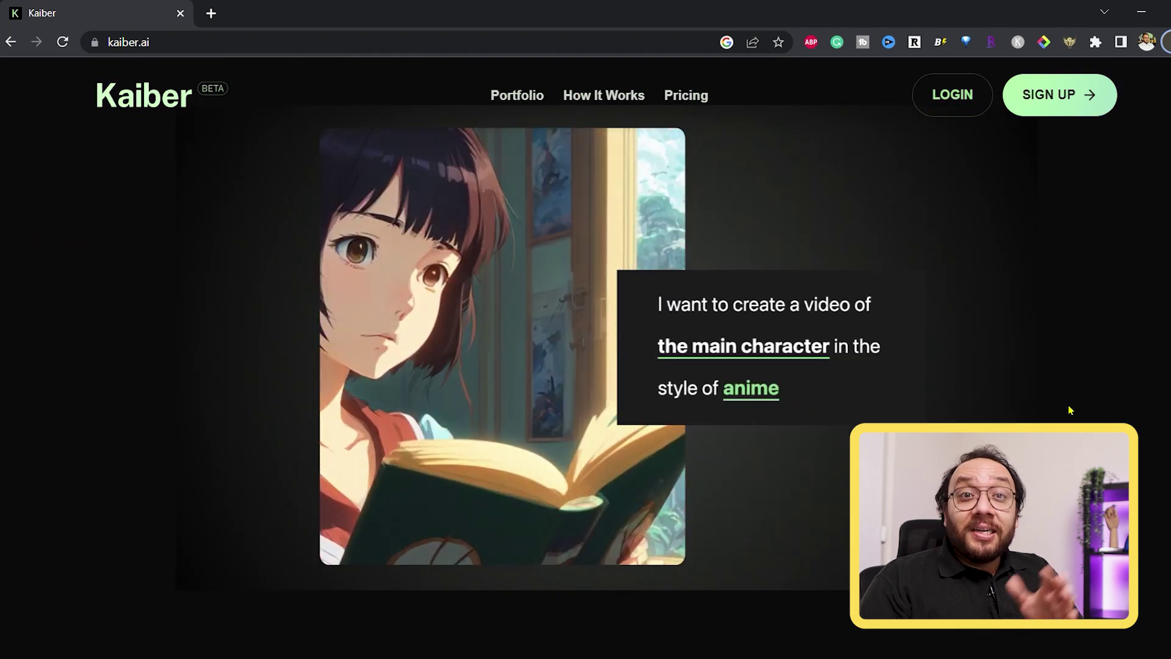
scroll(1098, 412, "up", 1)
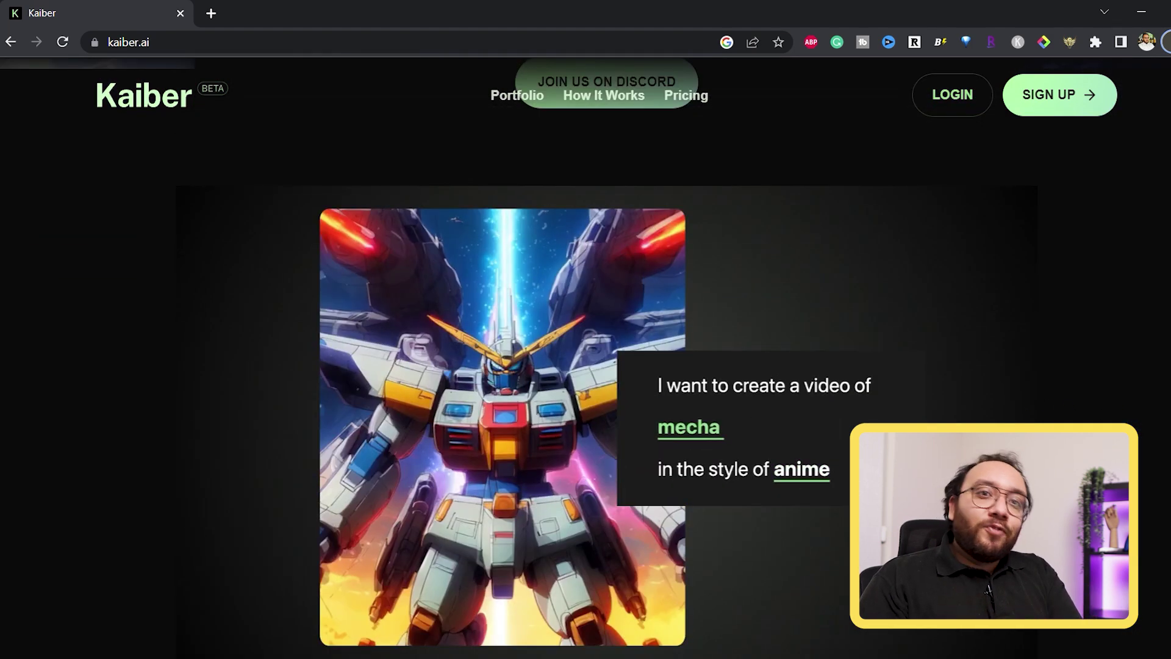
scroll(756, 428, "down", 1)
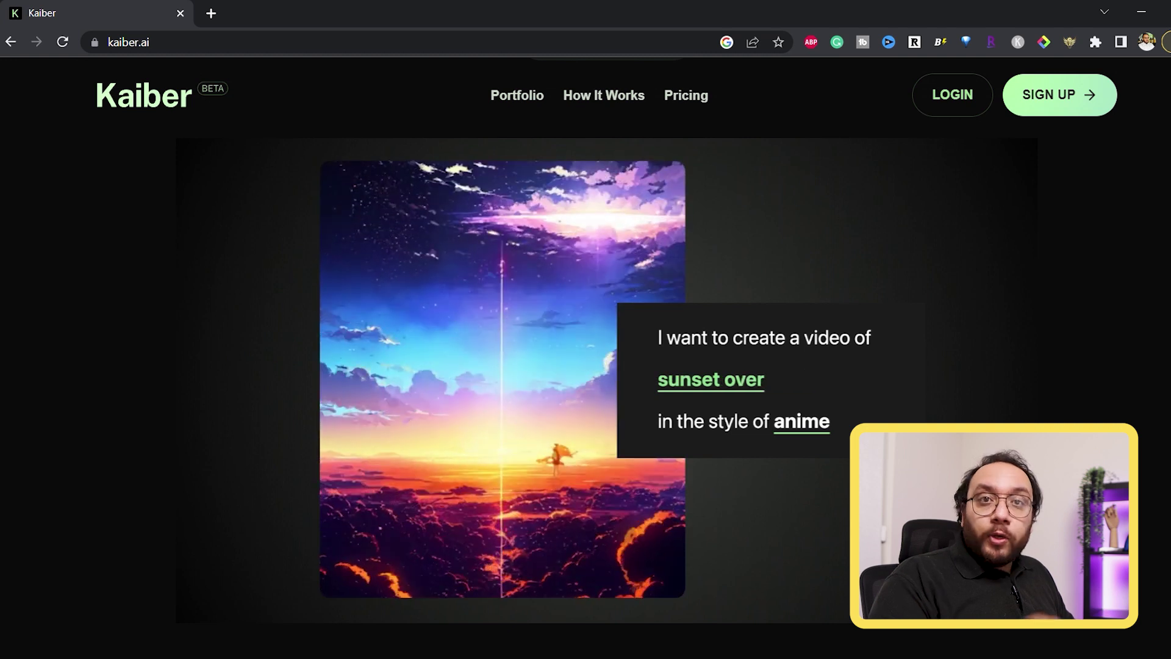
scroll(585, 367, "down", 1)
scroll(586, 366, "down", 5)
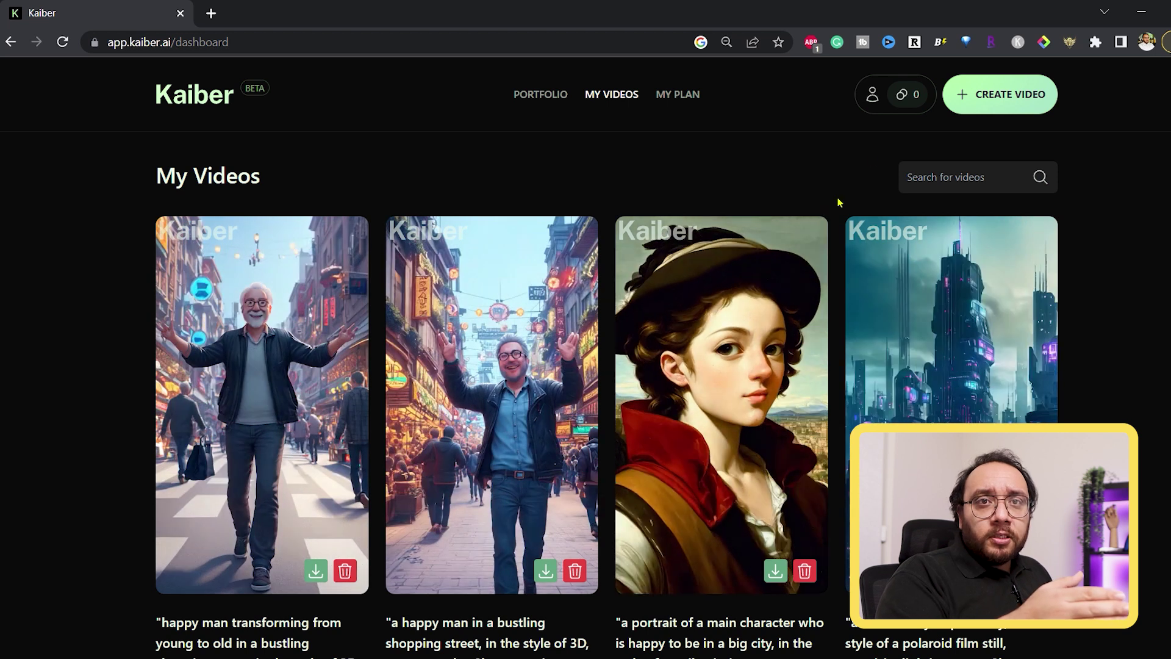
Step: Create a new Kaiber video, skip uploads, and pick 'A Futuristic Cyberpunk City' as subject after trying other chips
left_click(974, 101)
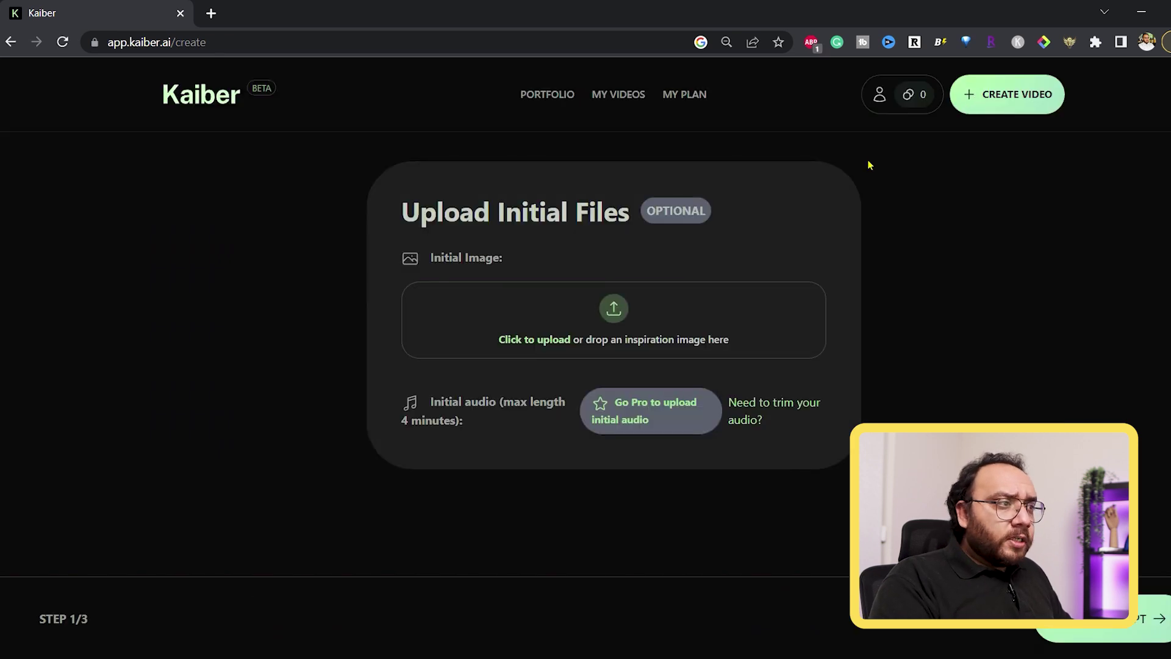
left_click(1113, 629)
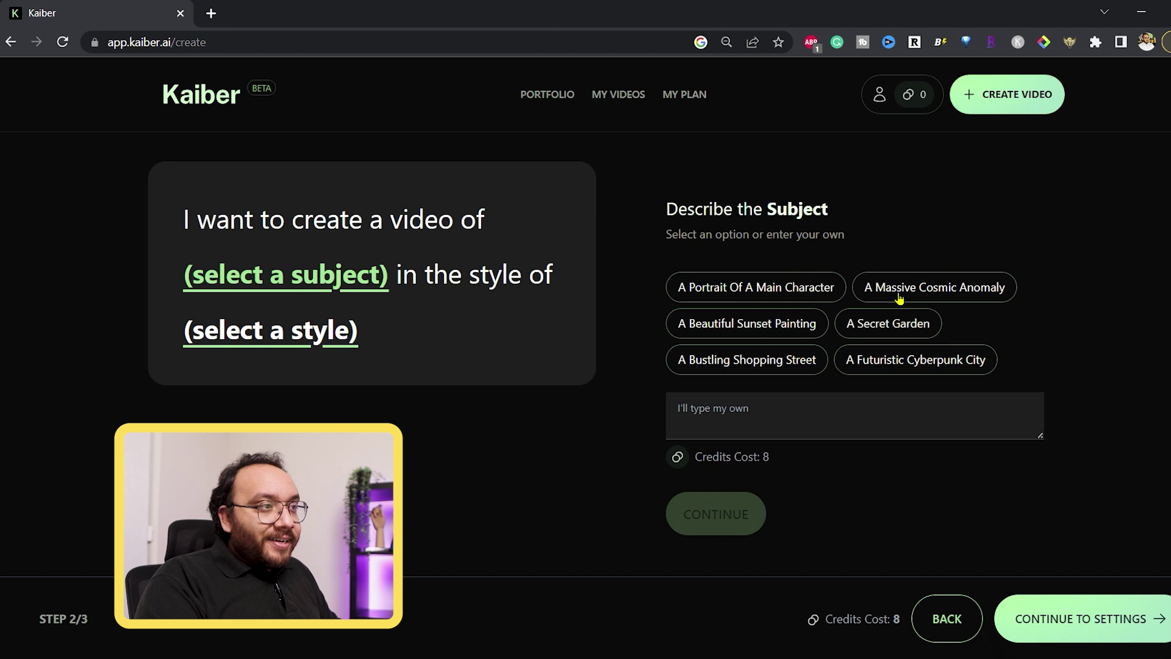
left_click(890, 321)
left_click(916, 287)
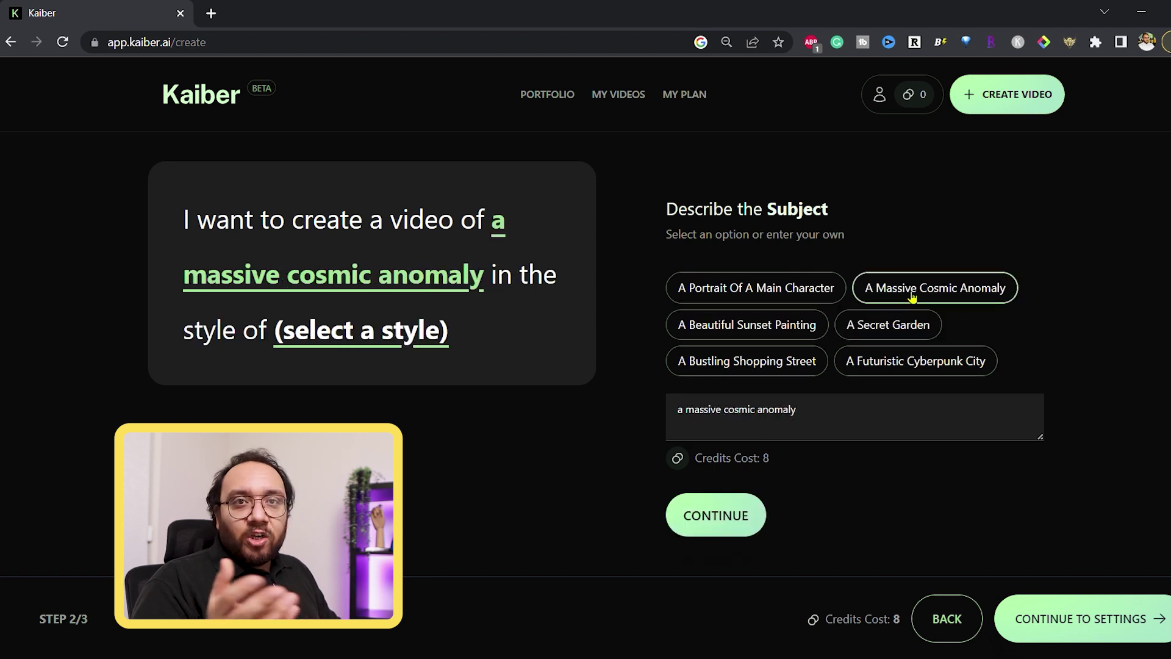
left_click(787, 290)
left_click(742, 361)
left_click(956, 366)
Step: Review the subject description and continue to the art style choices
left_click(795, 419)
left_click_drag(794, 420, 678, 410)
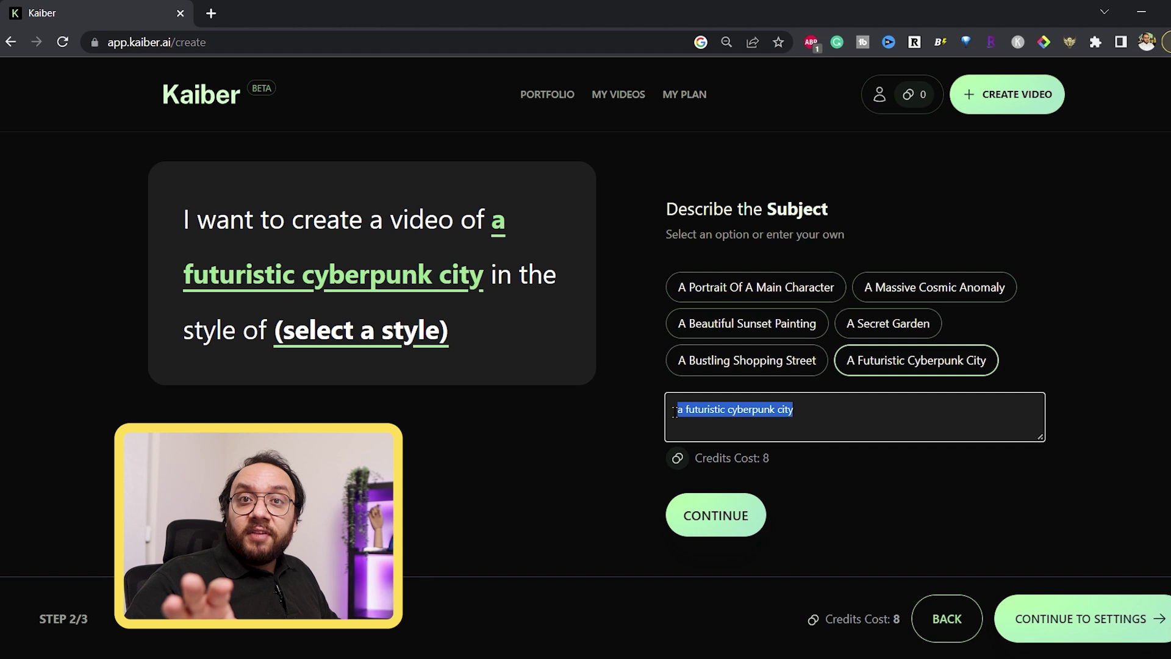
left_click(885, 429)
left_click_drag(830, 211, 676, 229)
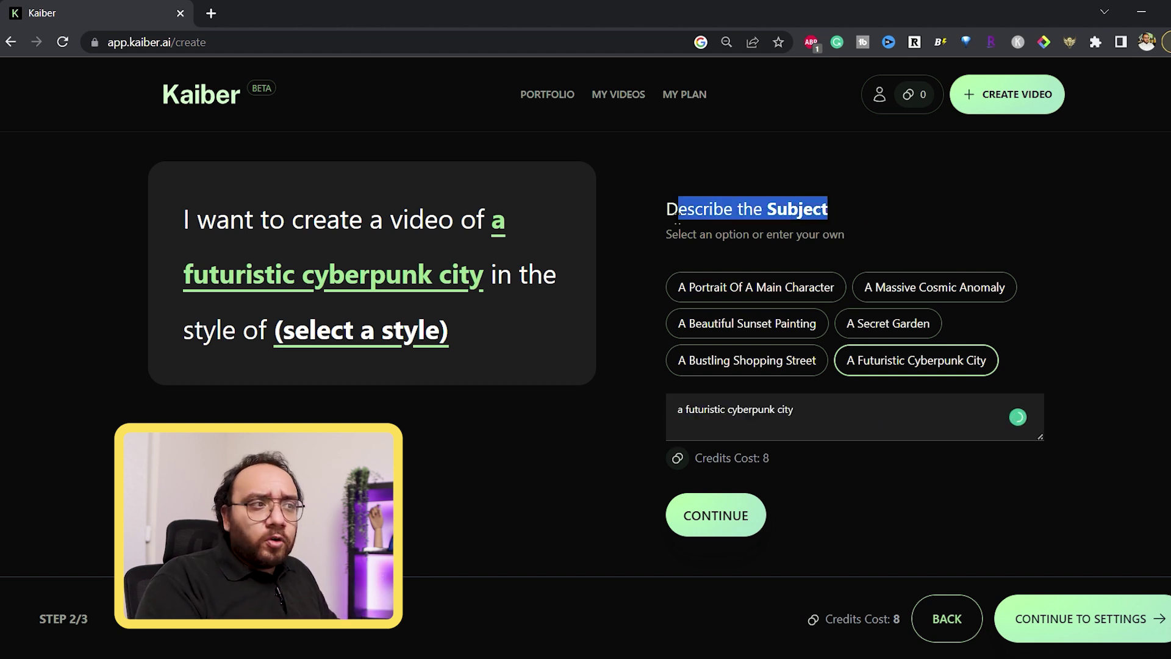
left_click(341, 331)
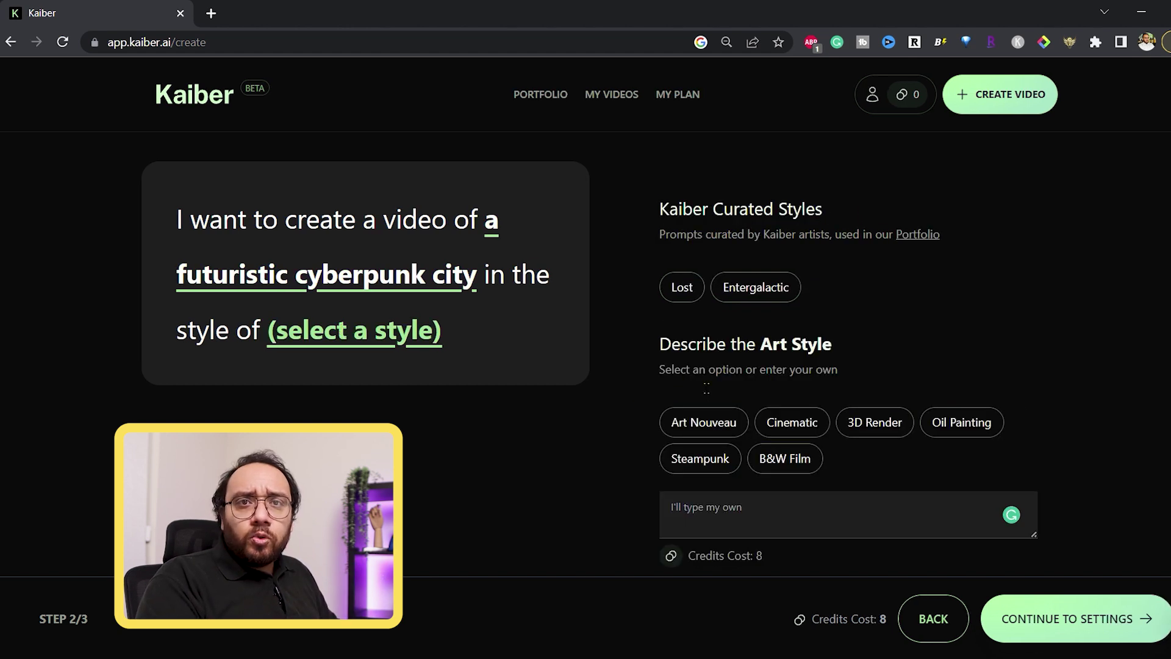
Step: Try Art Nouveau, 3D Render and Cinematic, settle on Oil Painting, and continue to video settings
left_click(703, 422)
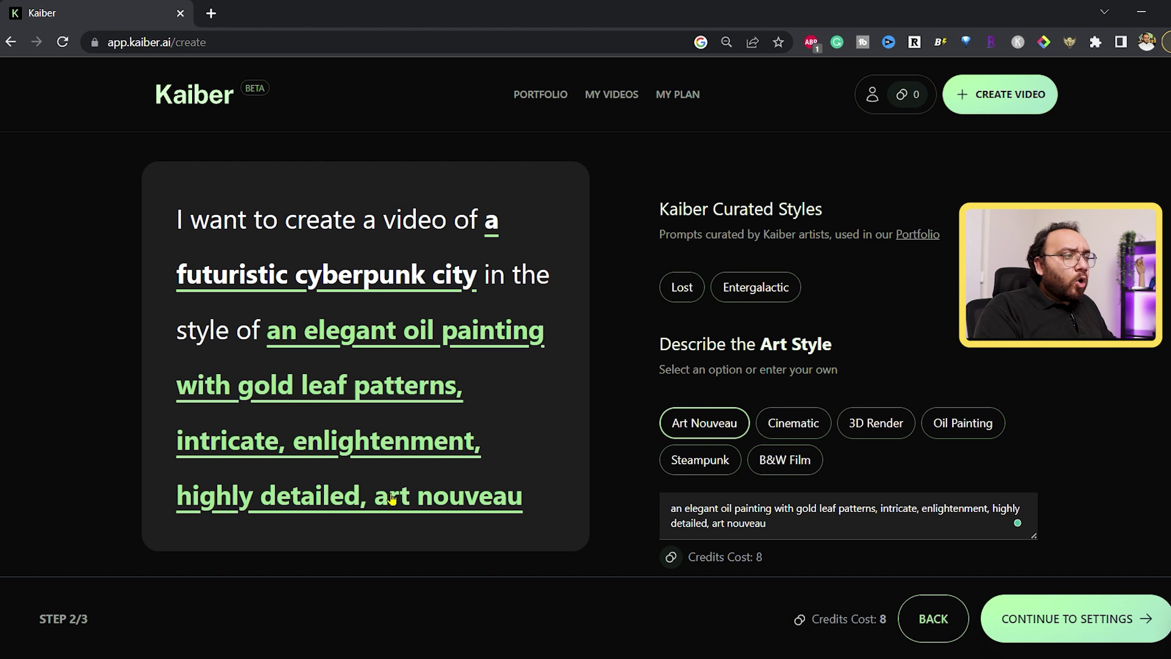
left_click(876, 430)
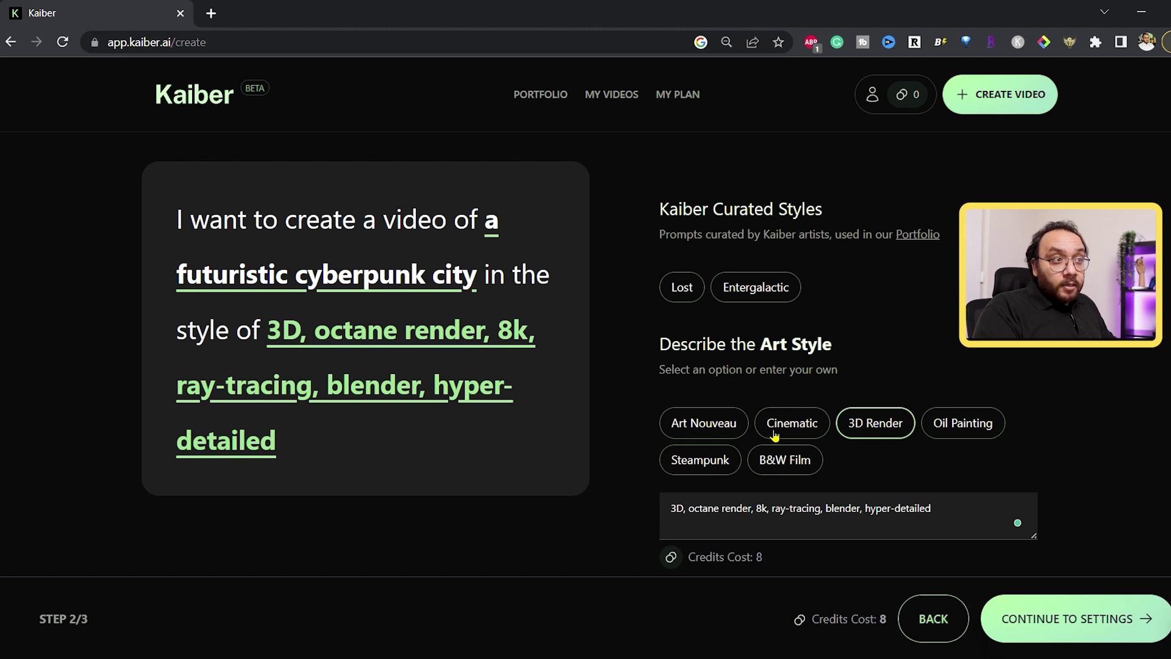
left_click(774, 437)
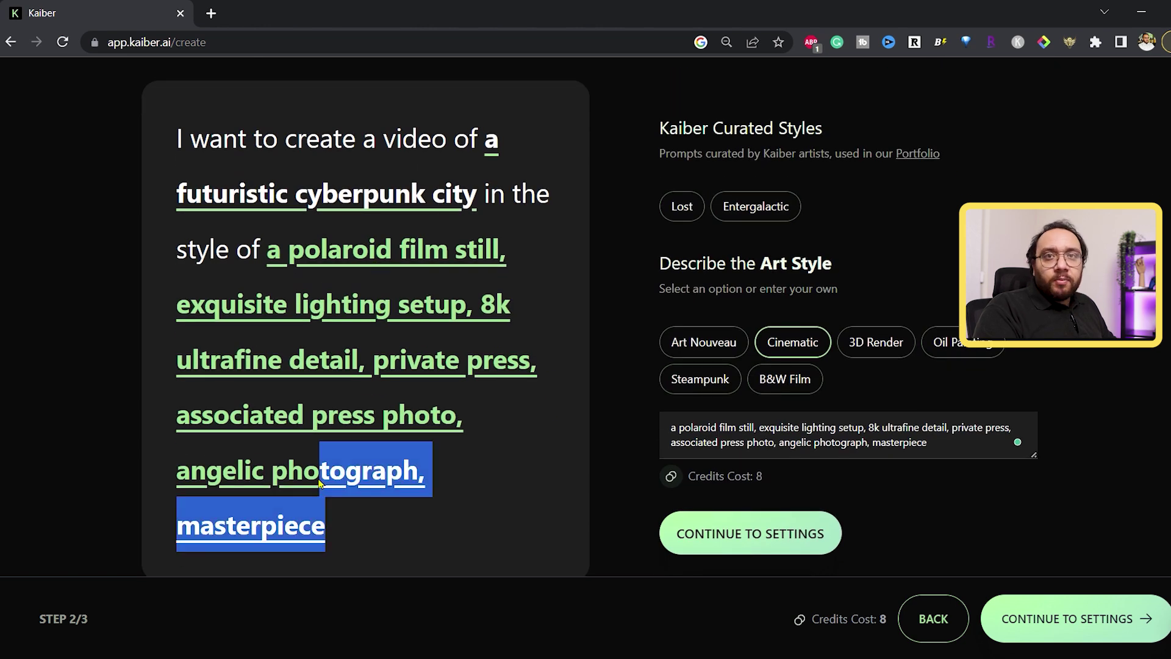
left_click_drag(386, 471, 287, 248)
left_click(1108, 385)
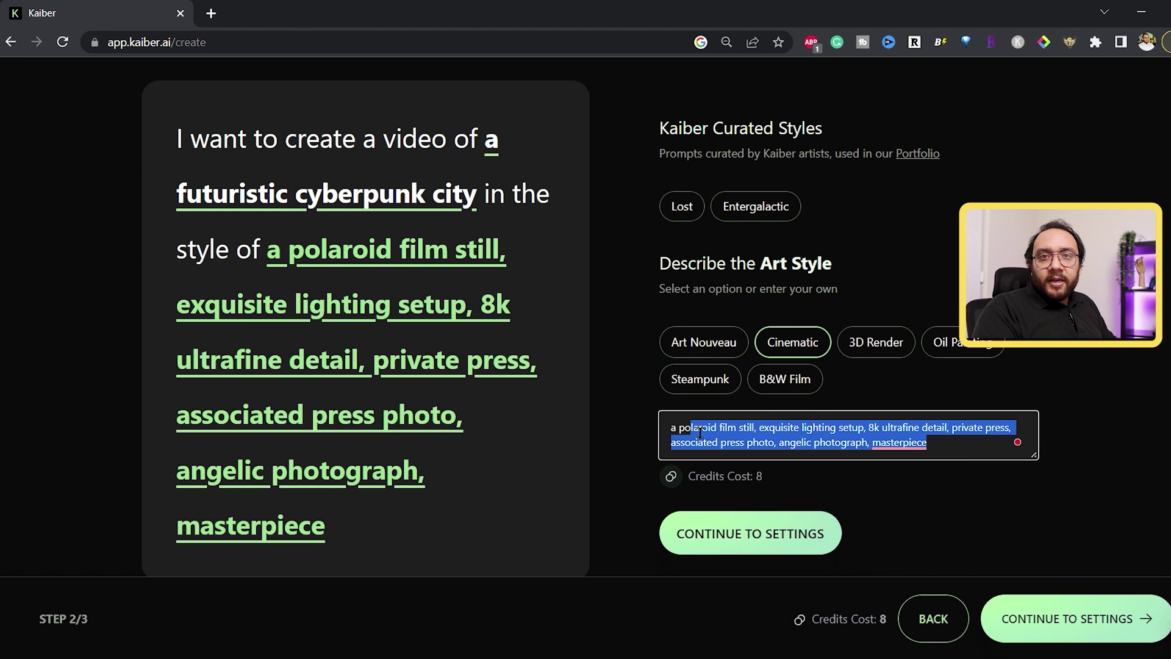
left_click(980, 353)
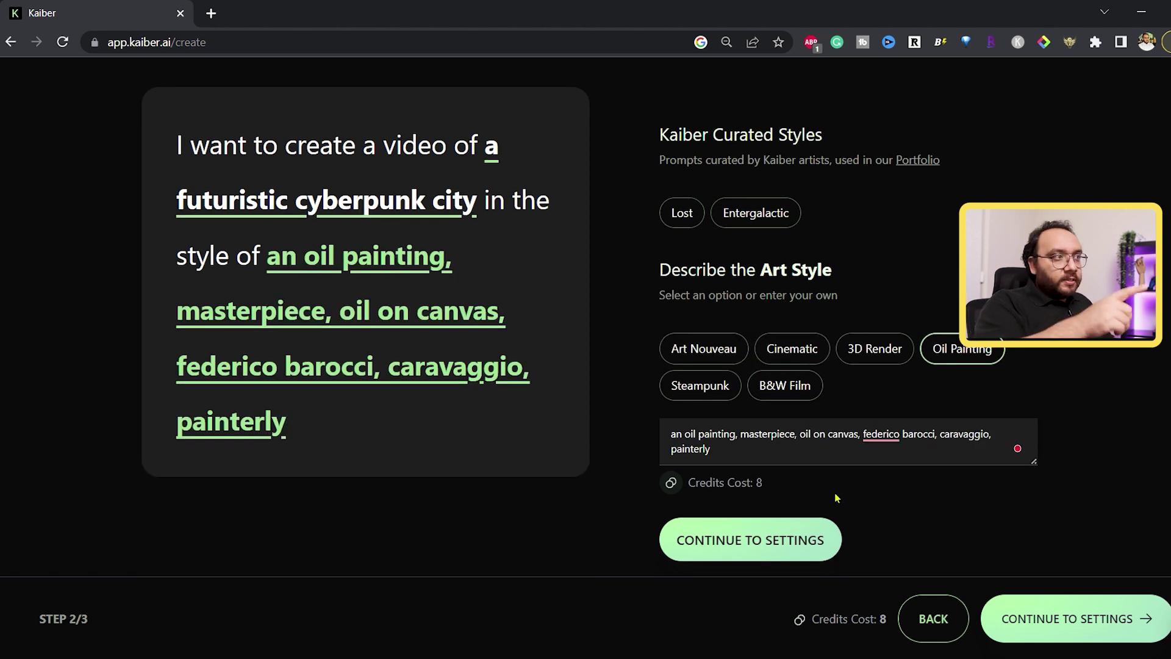
left_click_drag(747, 494, 686, 485)
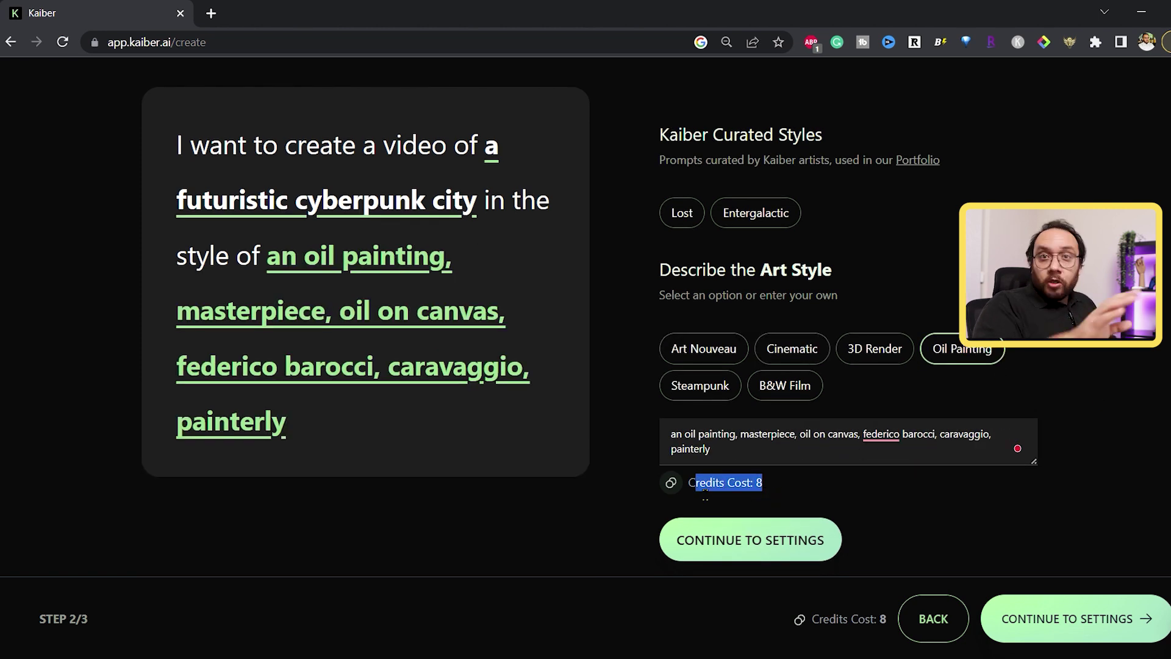
left_click(835, 535)
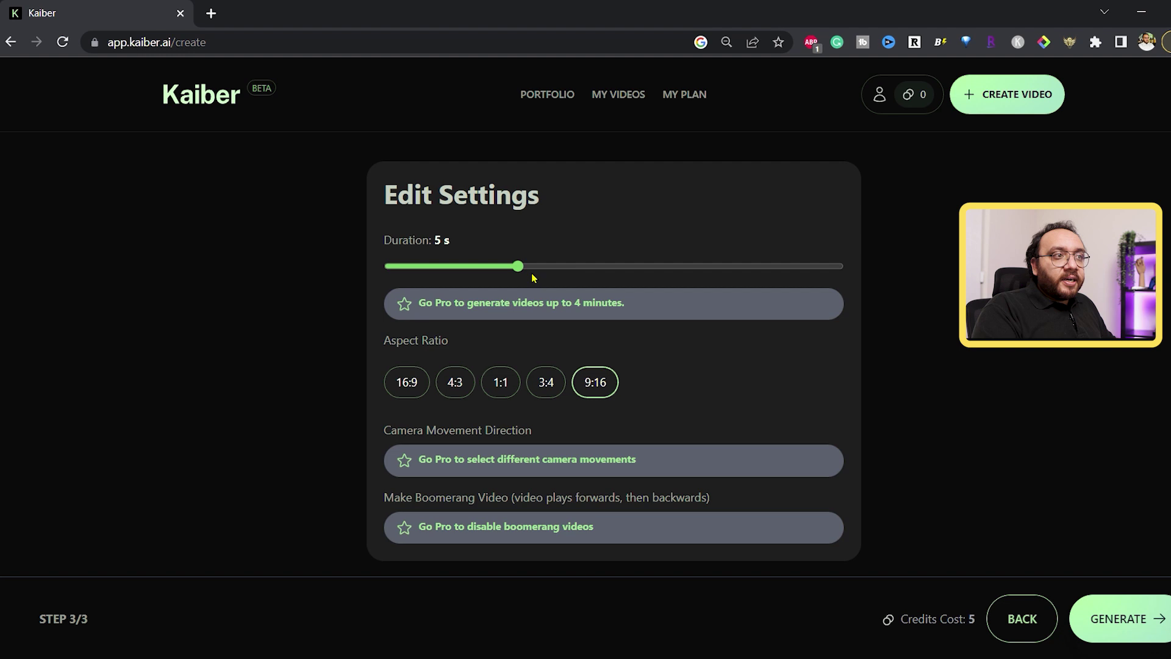
Step: Review the credit cost and Pro notice, then set the video duration to 7 seconds
left_click_drag(984, 628, 901, 621)
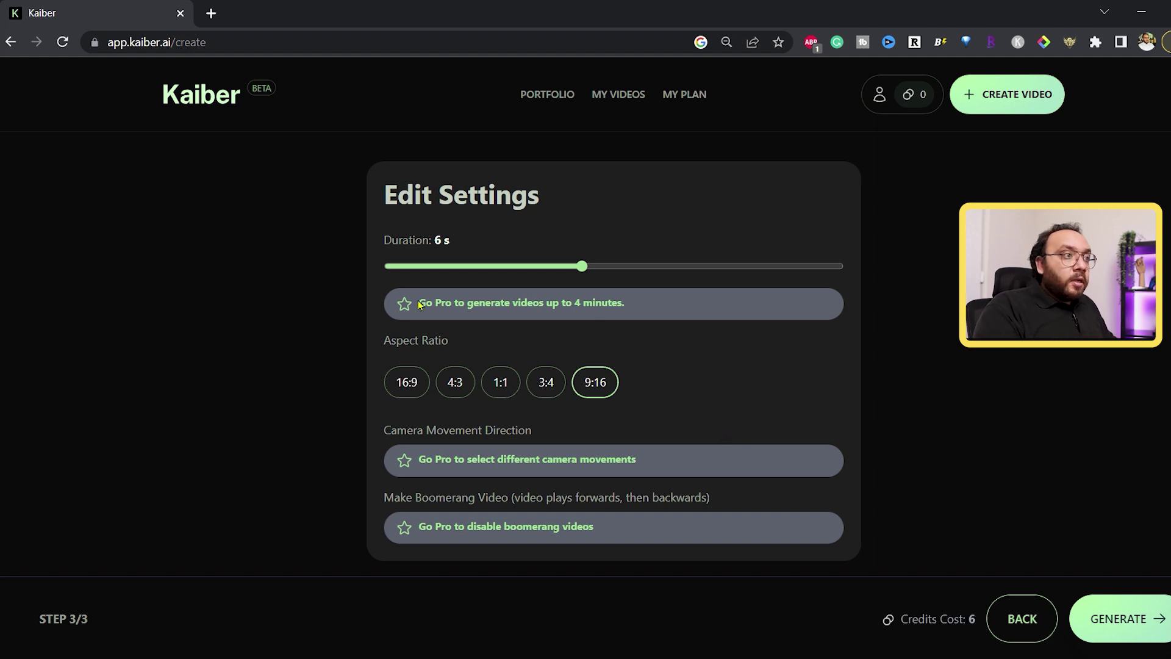
left_click_drag(470, 313, 633, 315)
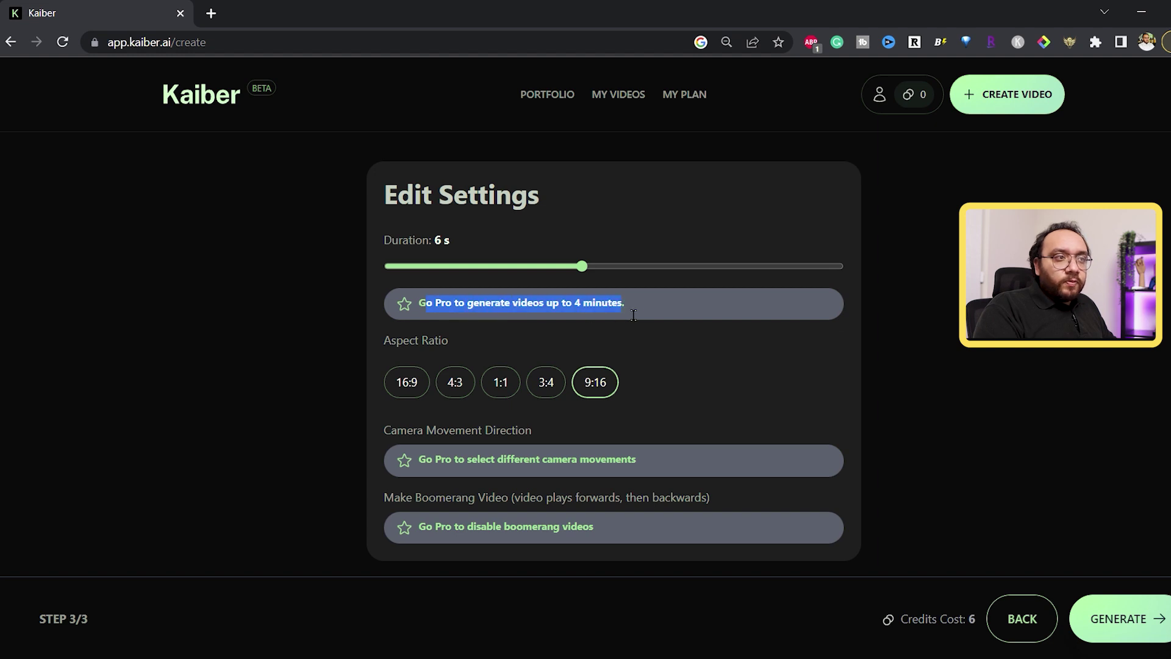
left_click(699, 283)
left_click_drag(778, 267, 620, 272)
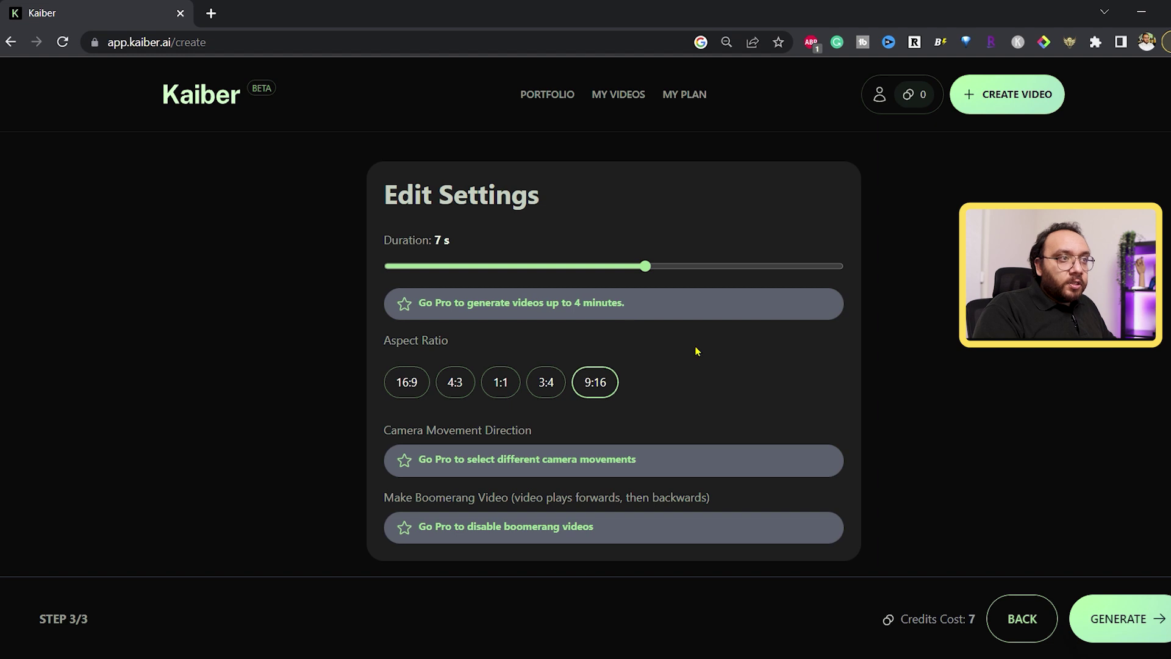
Step: Review the Camera Movement options and their Pro-only notice, keeping 9:16 aspect ratio
left_click(408, 394)
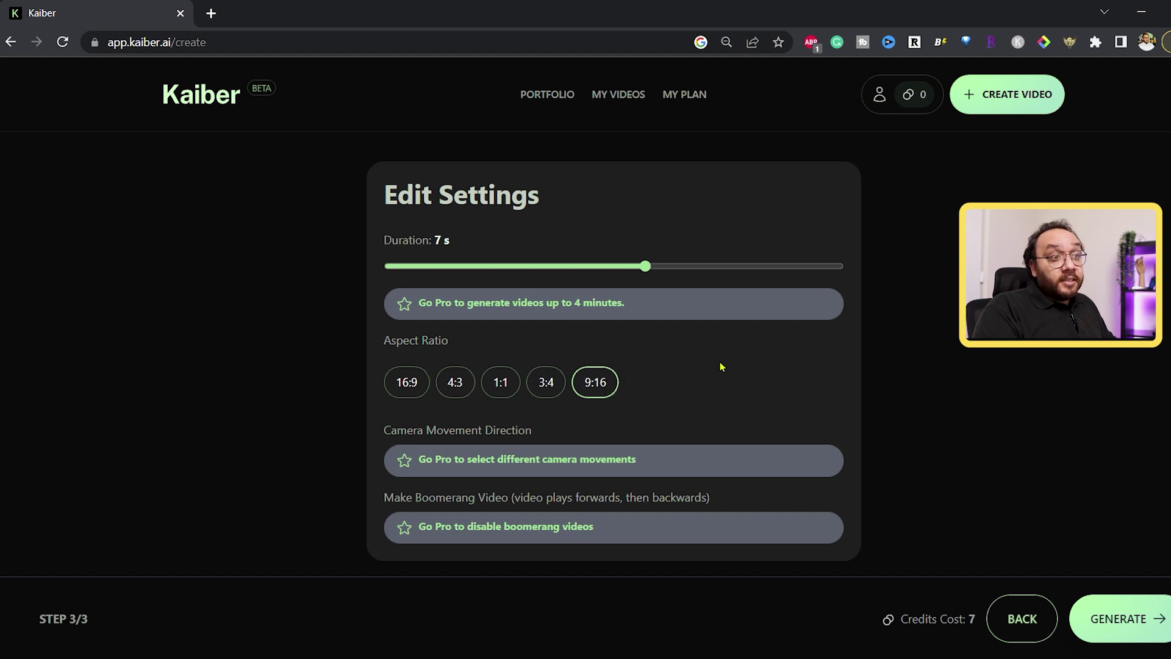
left_click_drag(420, 462, 636, 462)
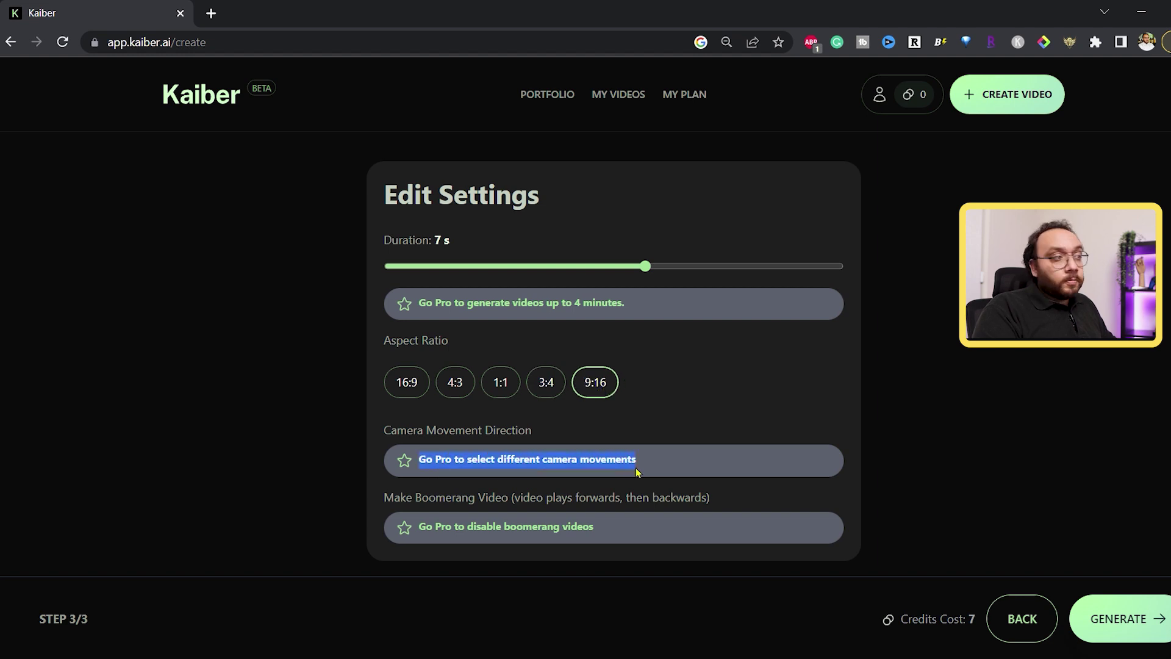
left_click_drag(385, 432, 532, 432)
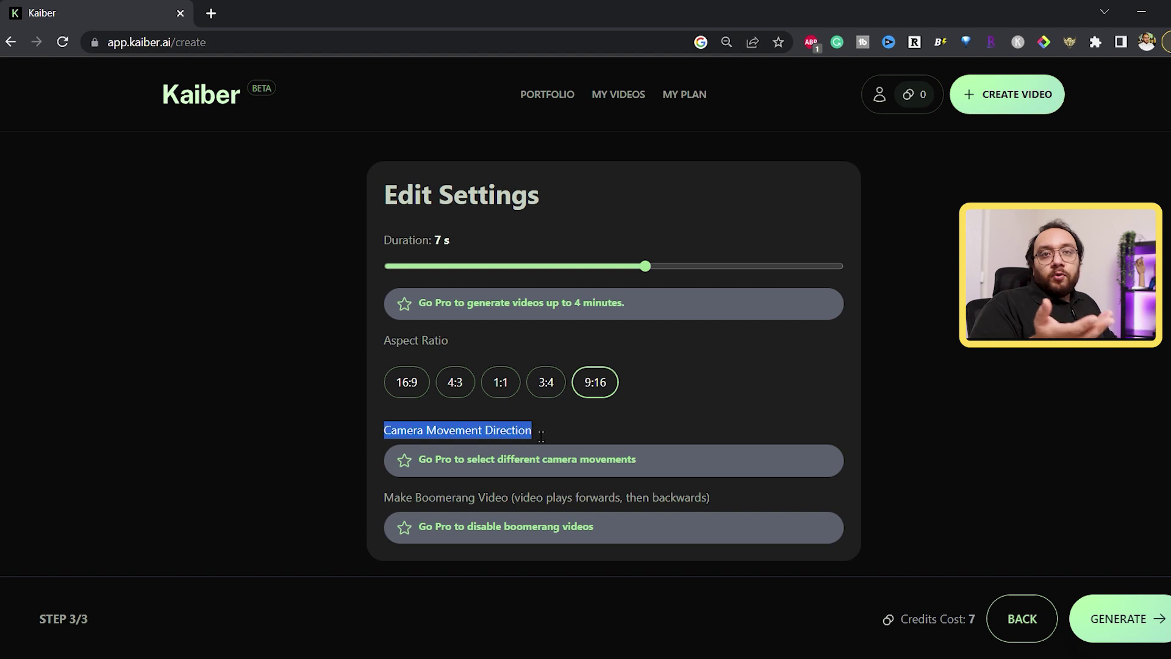
left_click(521, 449)
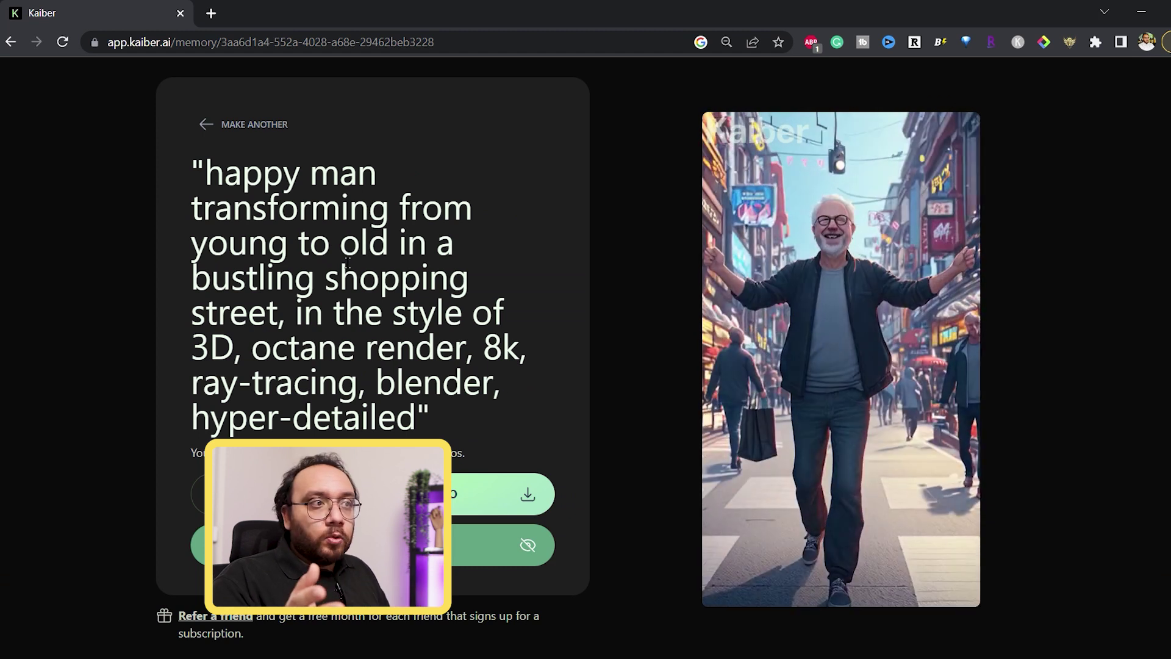
Step: Read through the first result's prompt: bustling shopping street, octane render, 8k, ray-tracing
left_click_drag(205, 173, 465, 226)
left_click_drag(192, 243, 469, 279)
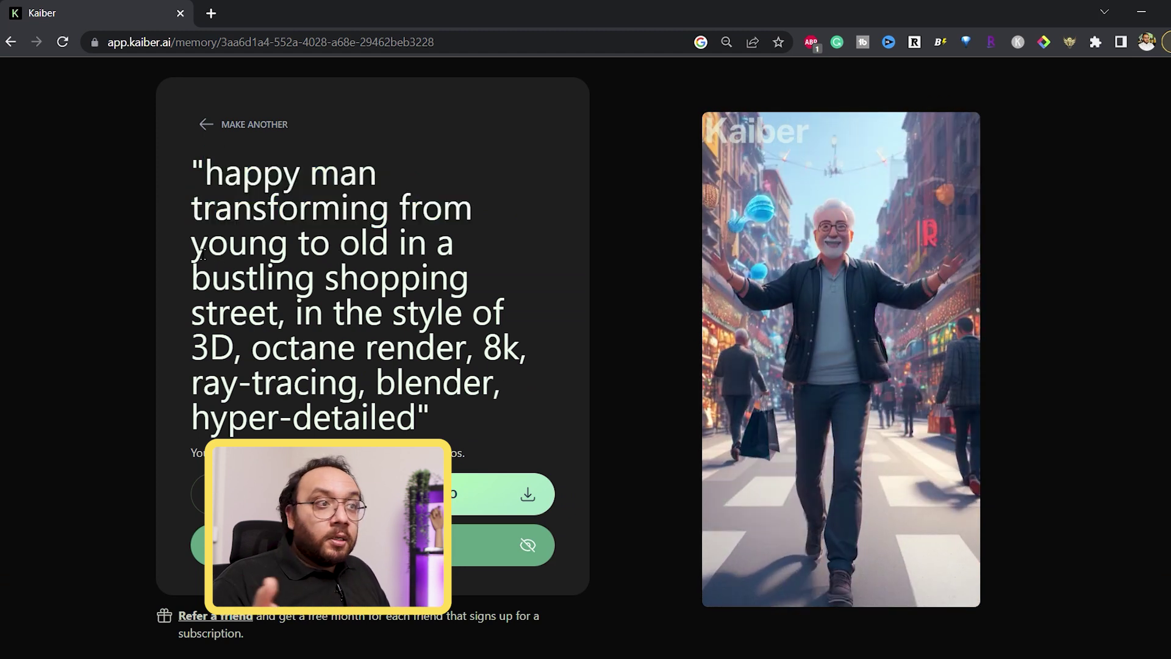
left_click_drag(192, 313, 505, 315)
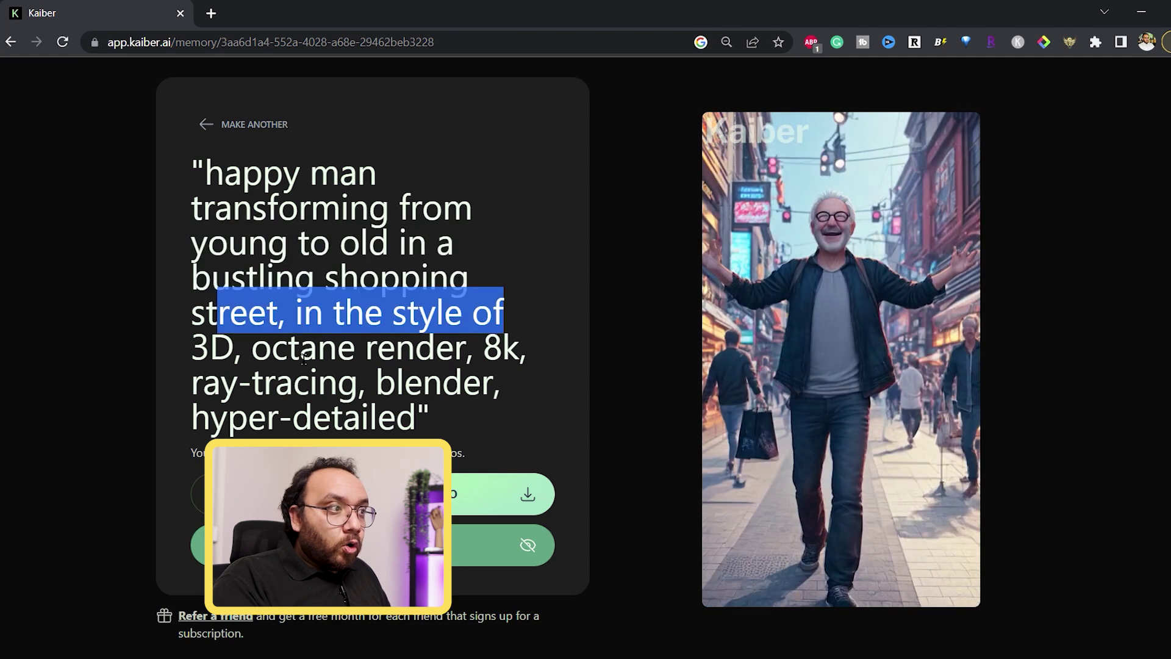
left_click(504, 315)
left_click_drag(275, 347, 526, 348)
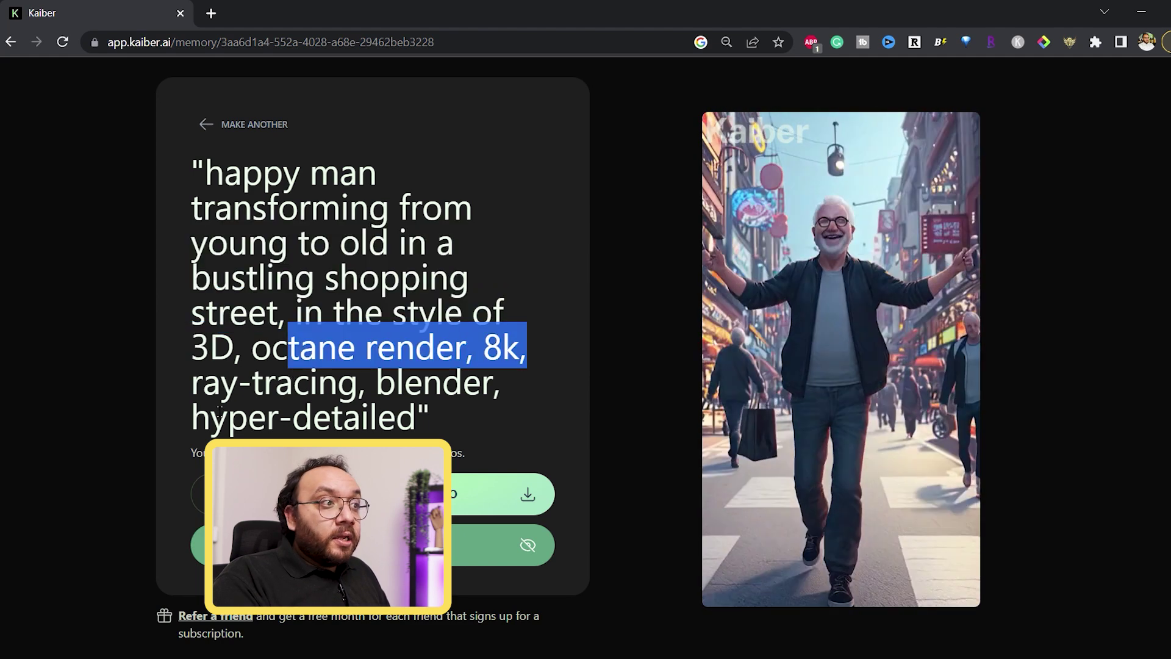
left_click_drag(238, 382, 376, 383)
left_click(455, 443)
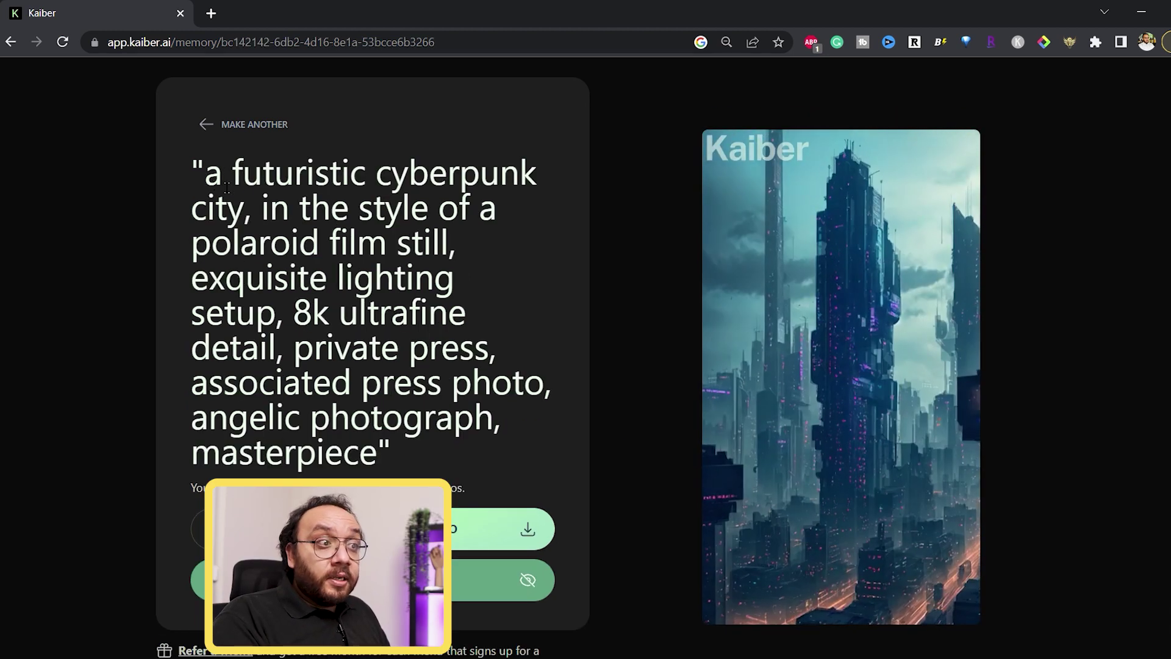
Step: Read the cyberpunk city result's prompt: exquisite lighting, associated press photo, angelic photograph
left_click_drag(226, 187, 398, 209)
left_click(349, 317)
mouse_move(191, 278)
left_mouse_down()
mouse_move(450, 277)
mouse_move(472, 314)
left_mouse_up()
left_click(415, 384)
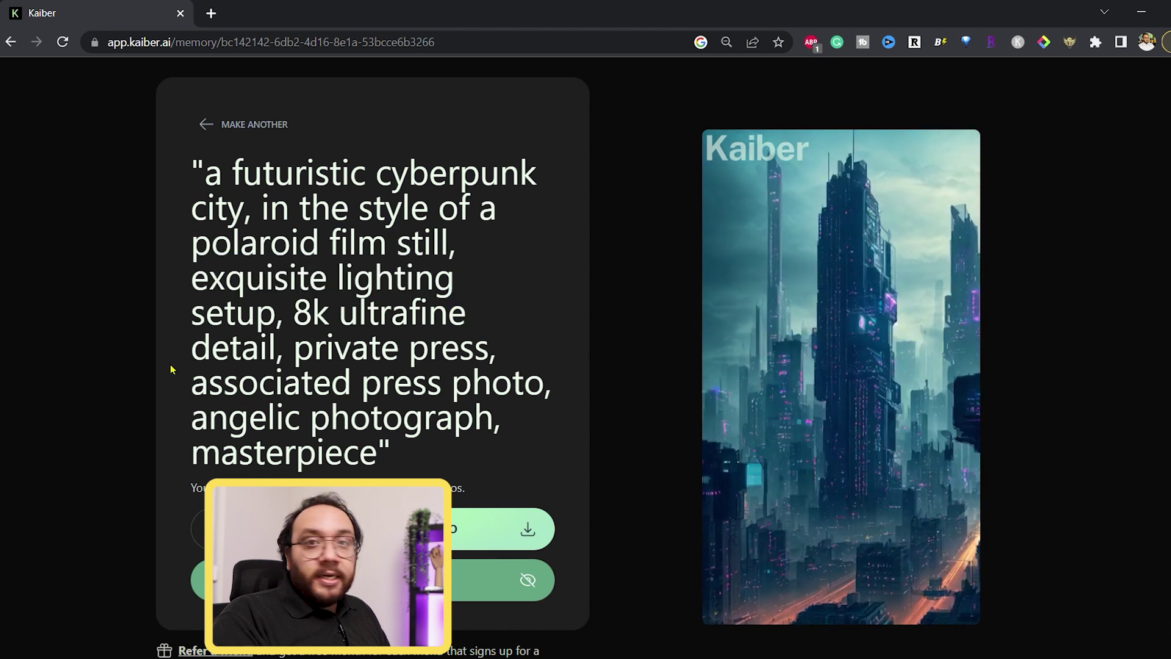
mouse_move(191, 383)
left_mouse_down()
mouse_move(307, 382)
mouse_move(502, 417)
left_mouse_up()
left_click(451, 444)
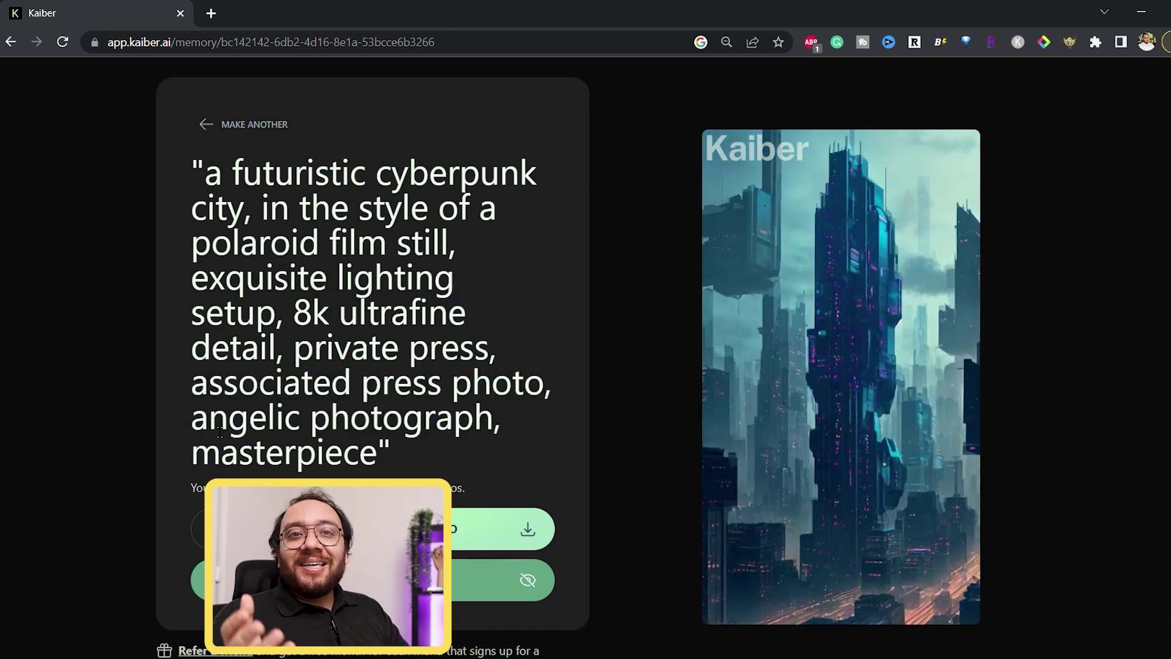